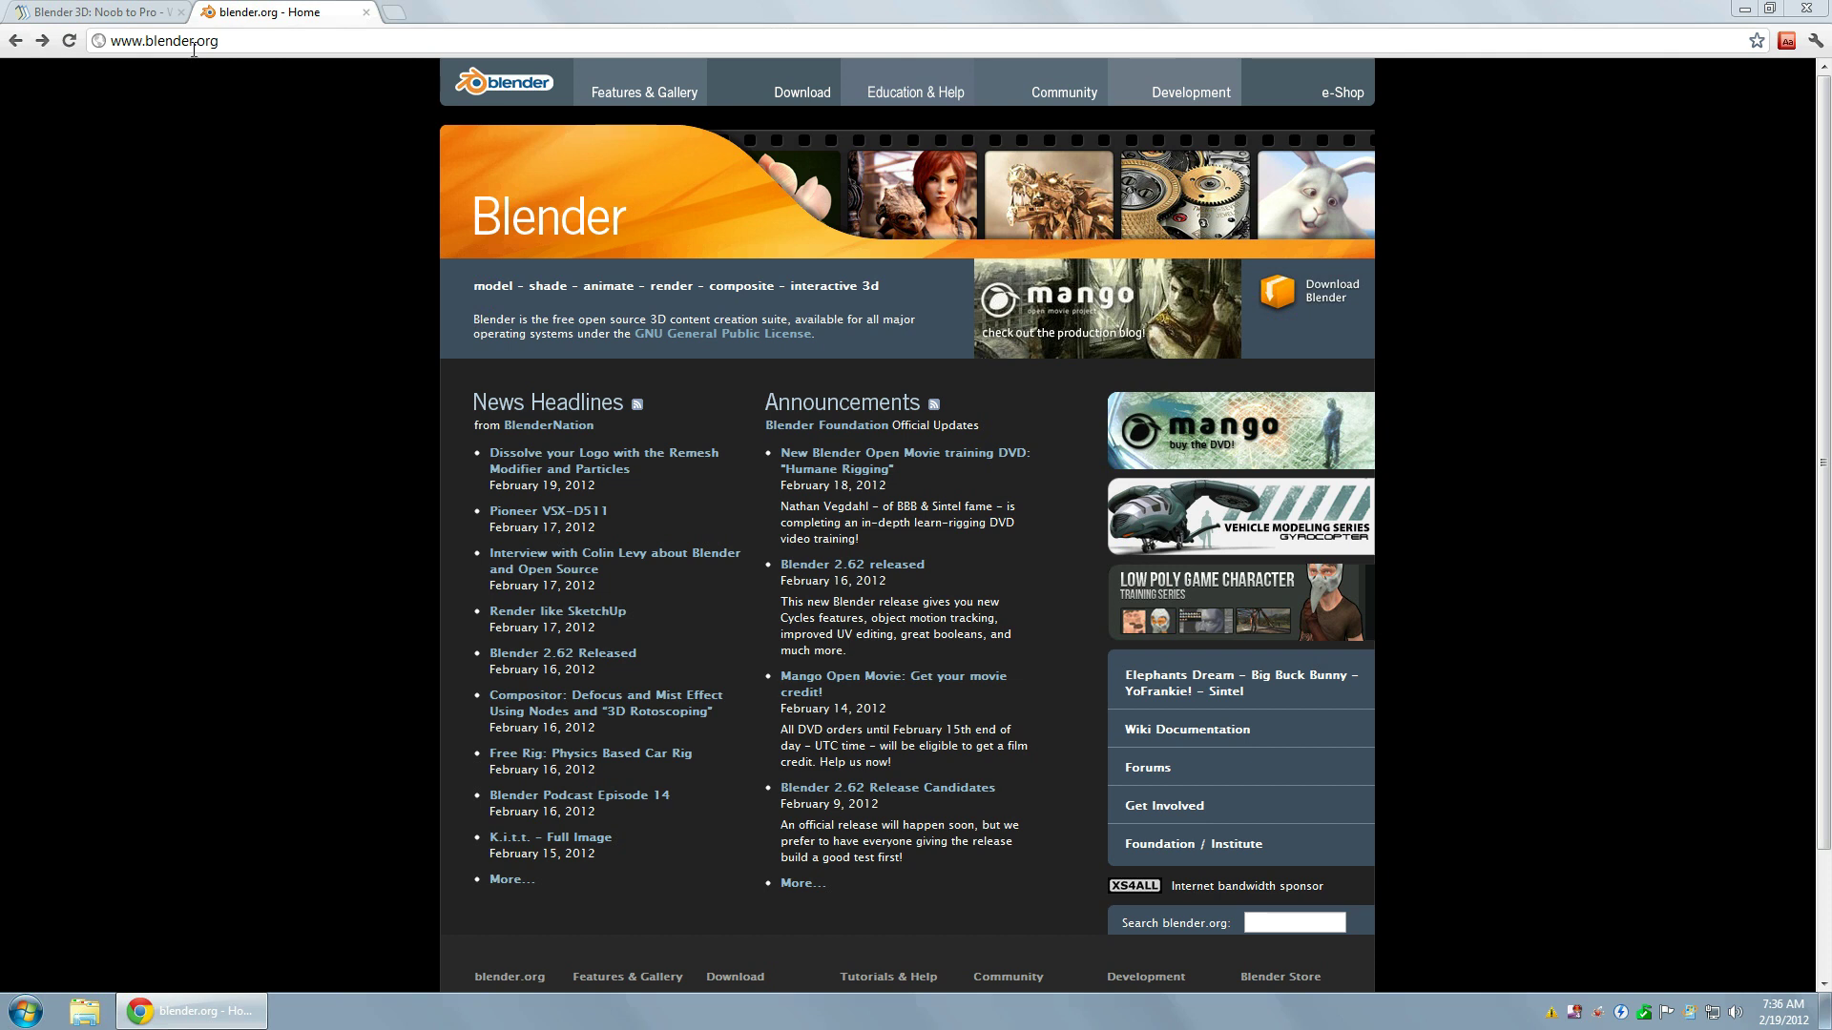
Open the Blender download page on blender.org and dismiss the Windows performance notification.
left_click(794, 96)
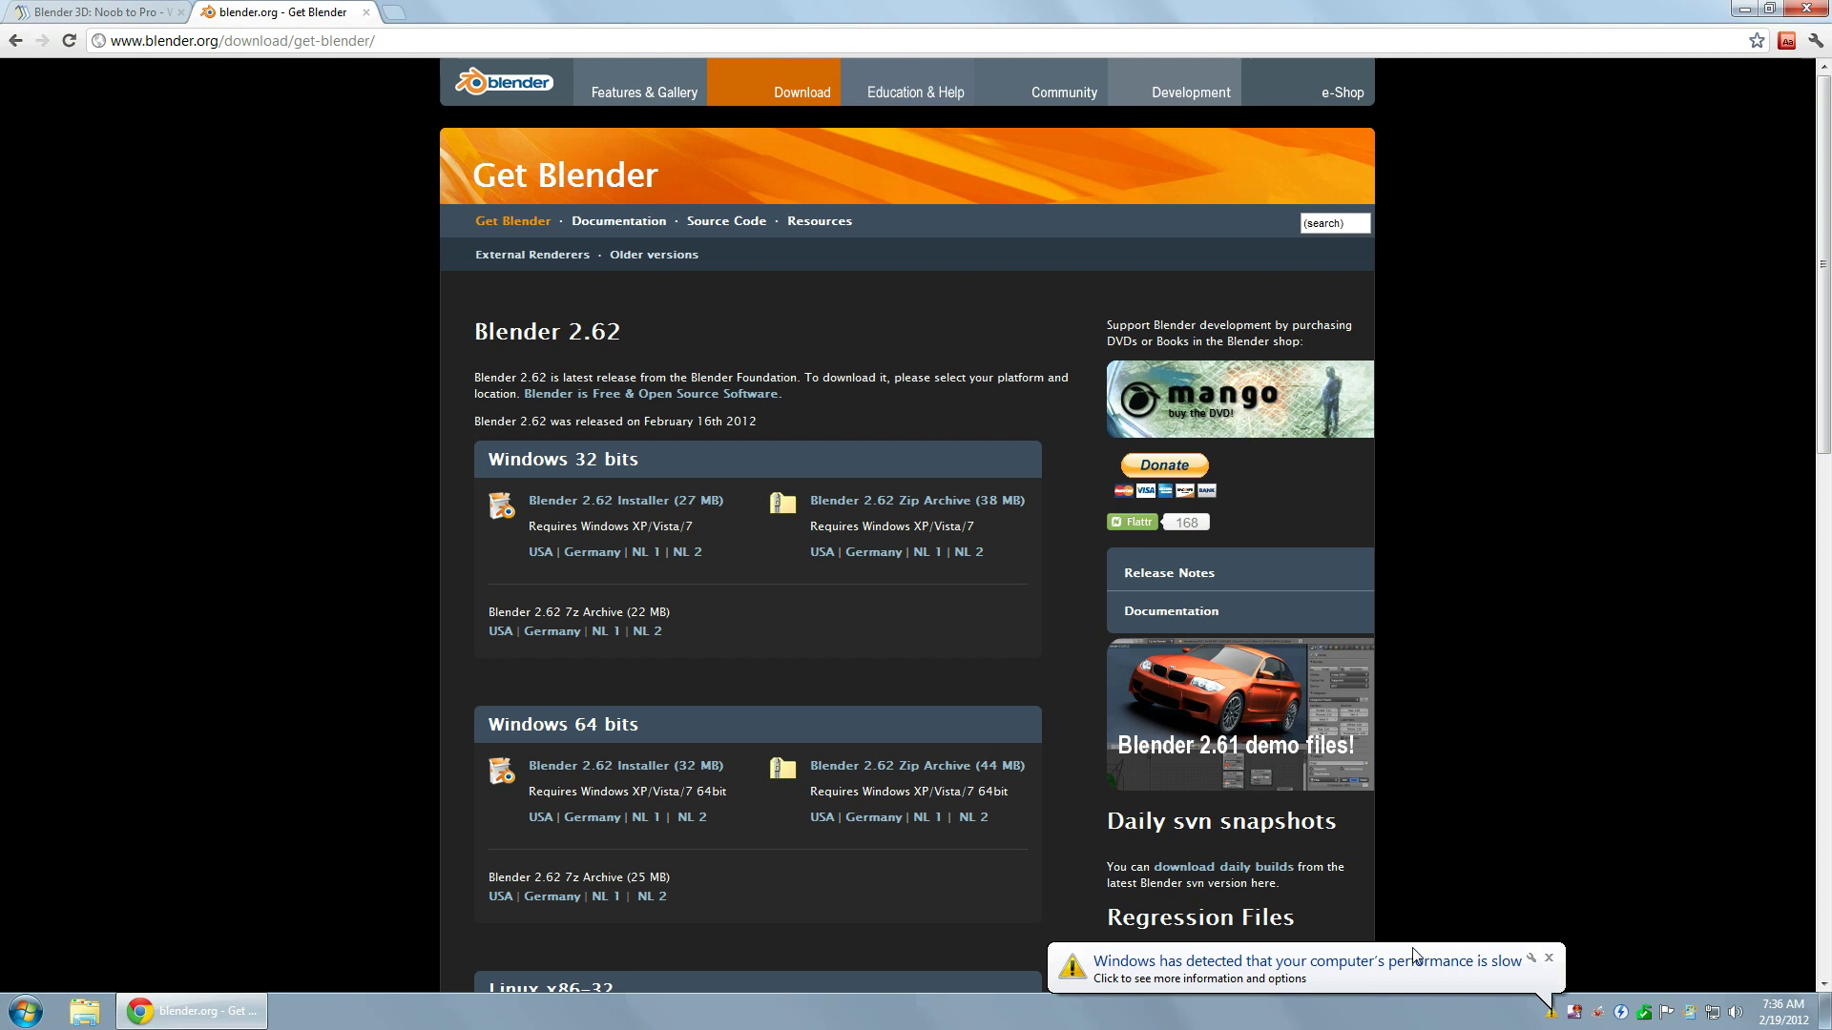
left_click(1547, 959)
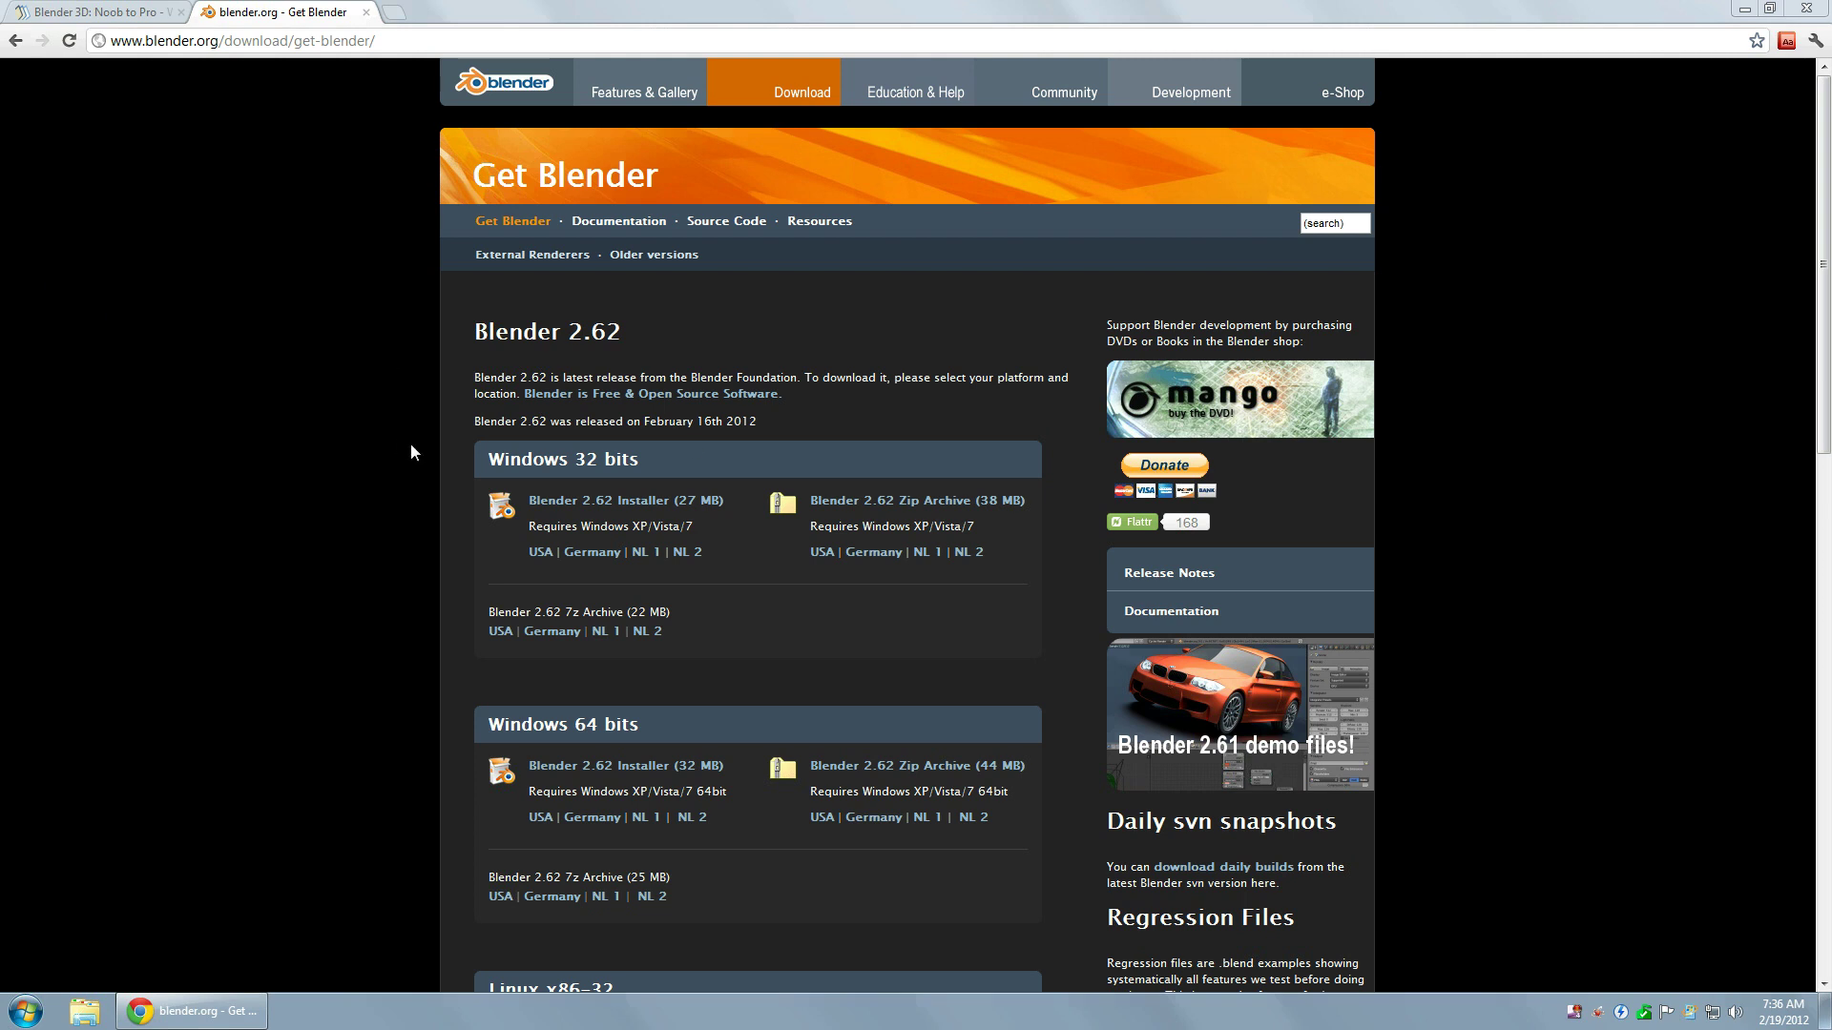
Look through the Blender 3D: Noob to Pro wikibook down to its table of contents, and return to the Blender download page.
left_click(132, 19)
scroll(553, 394, "up", 10)
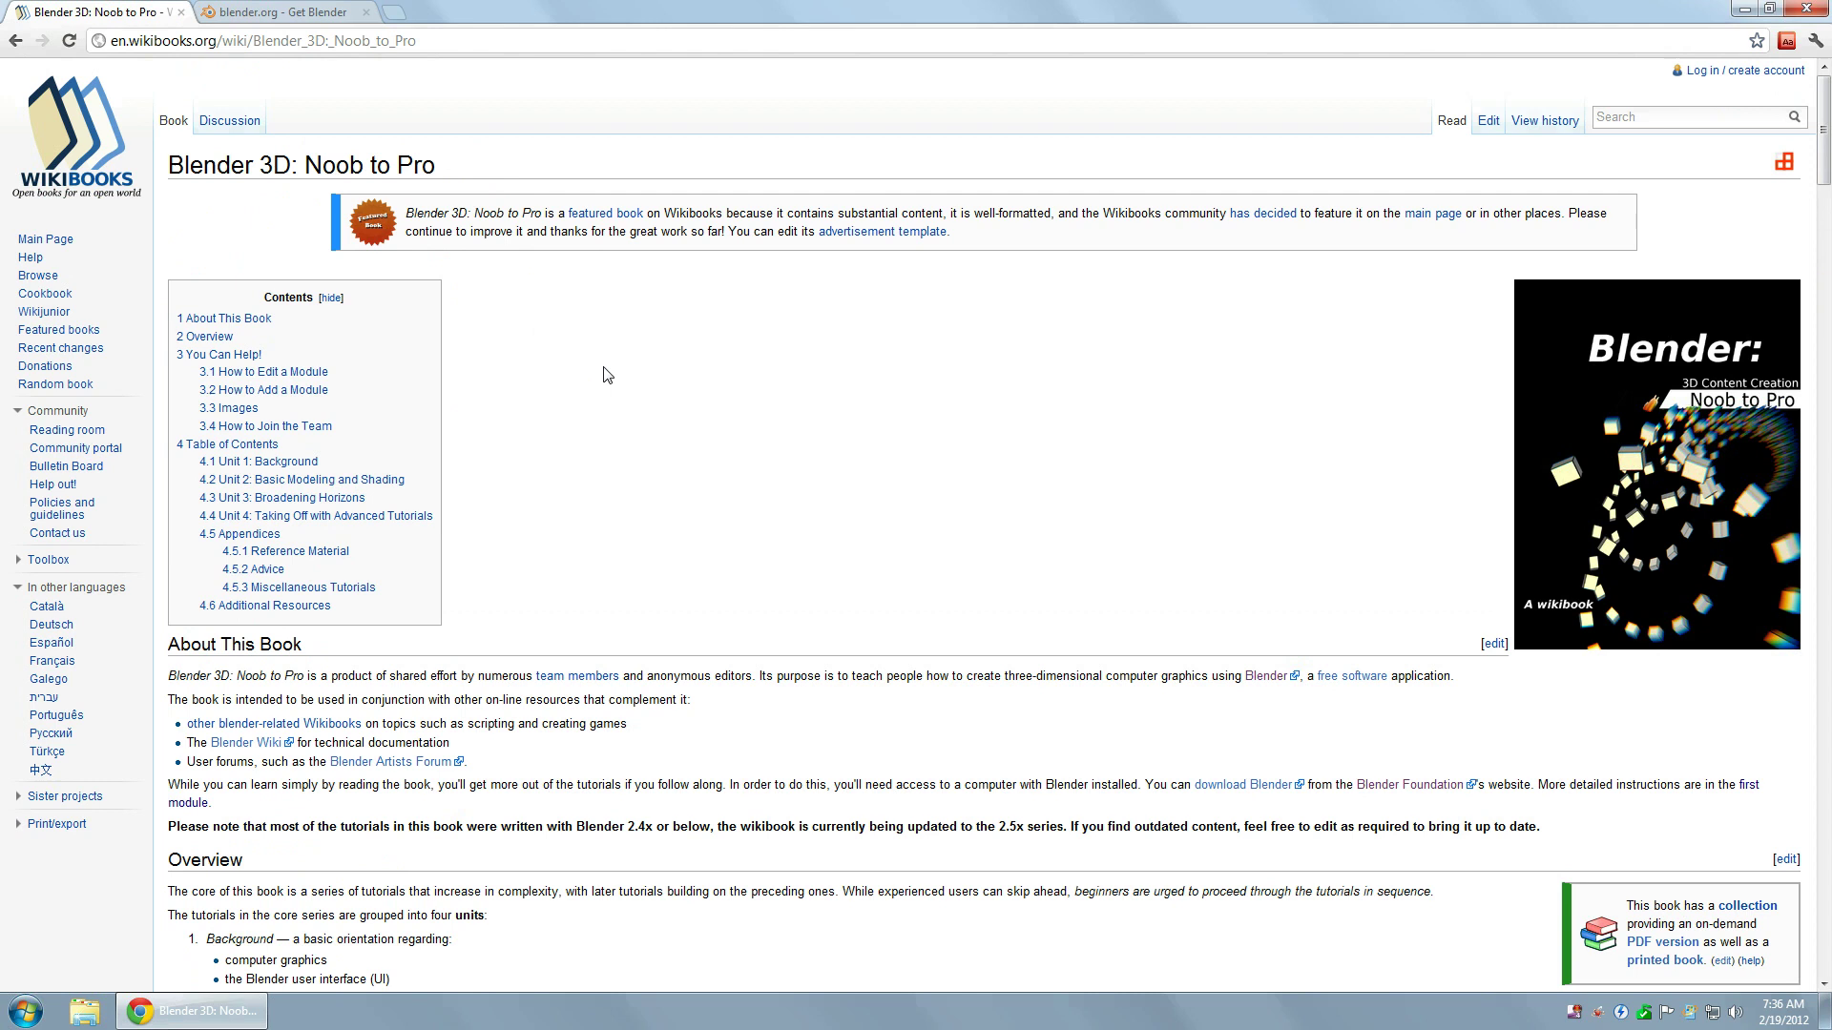
scroll(603, 377, "down", 6)
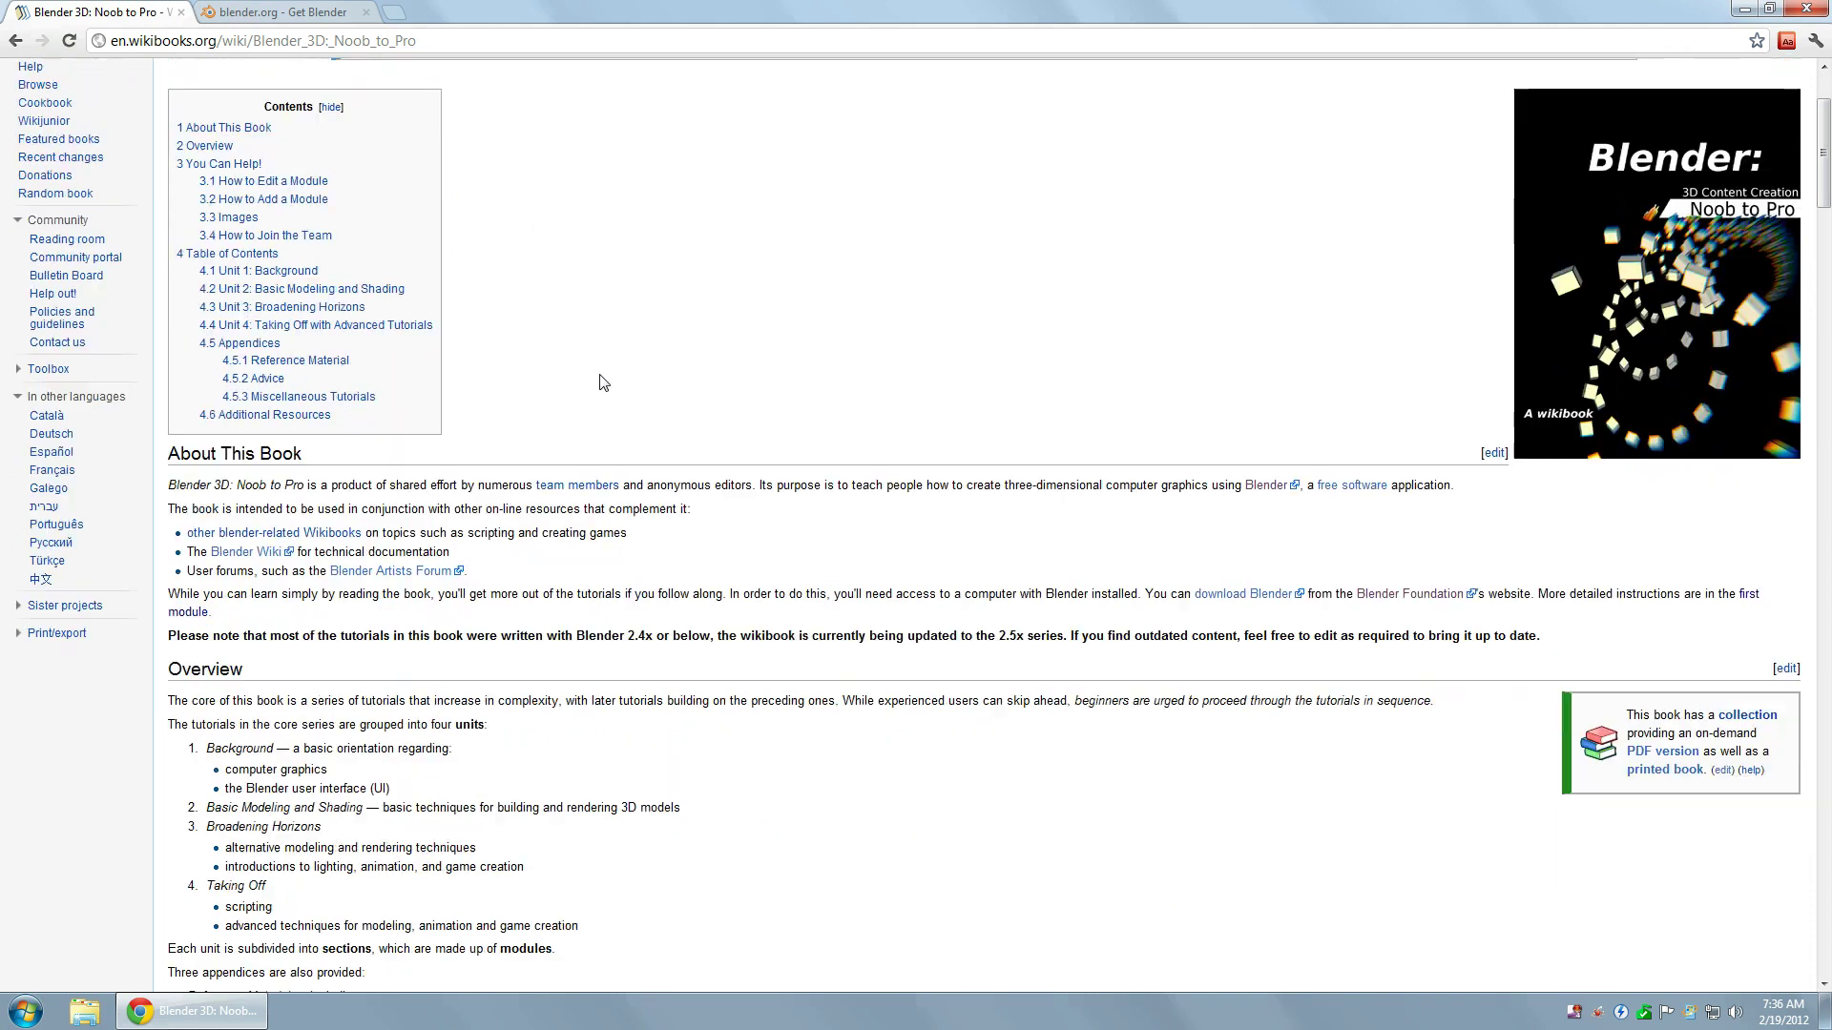
scroll(603, 383, "down", 7)
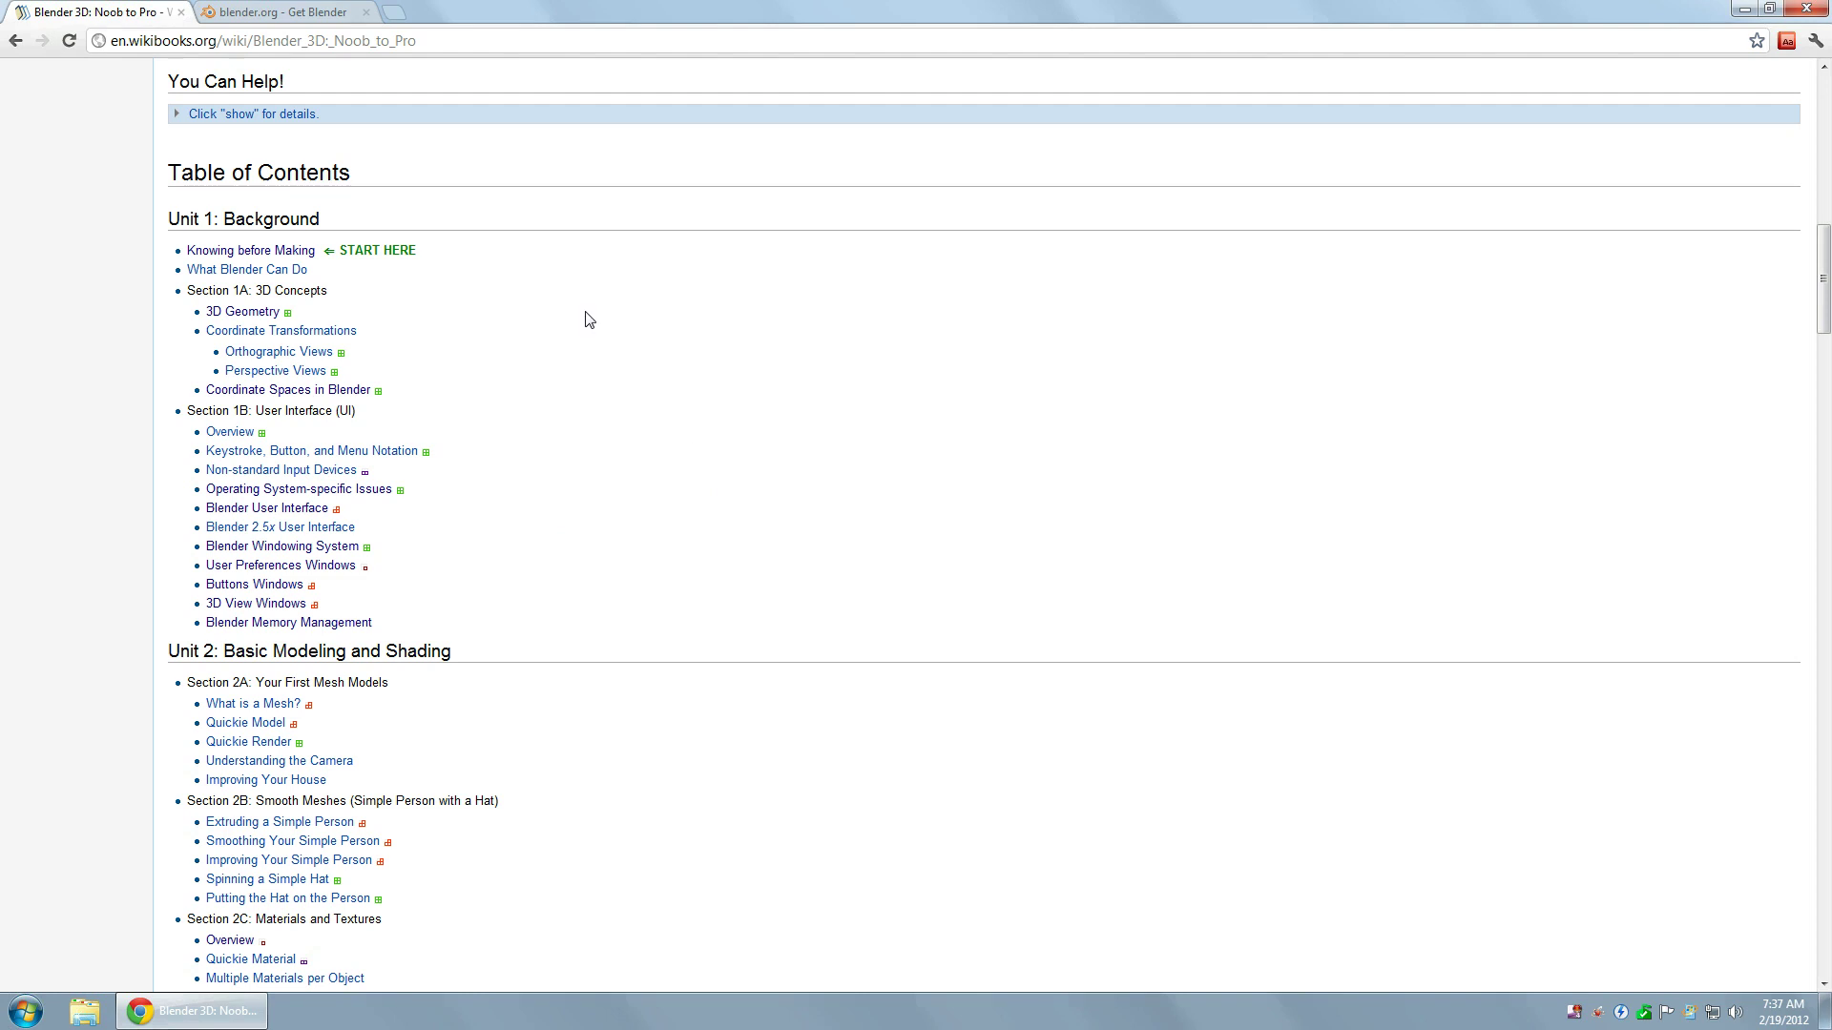
left_click(277, 13)
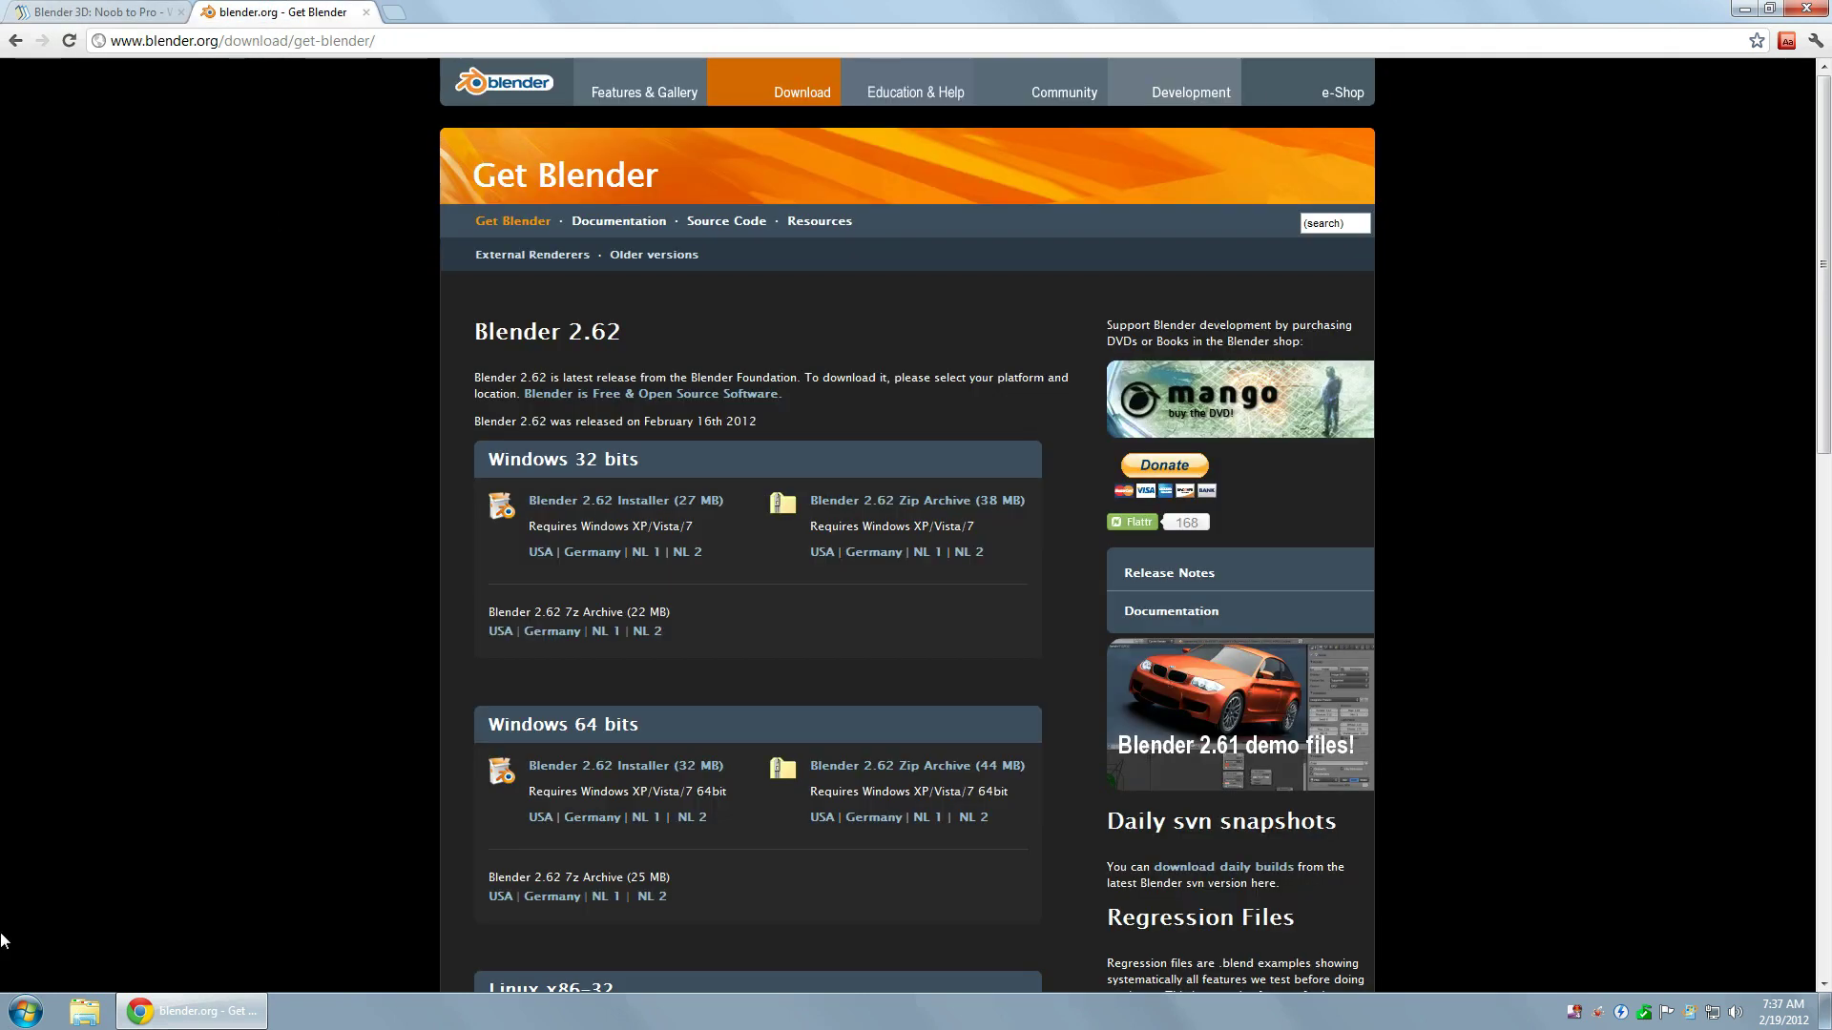
Launch Blender and dismiss its splash screen.
left_click(25, 1011)
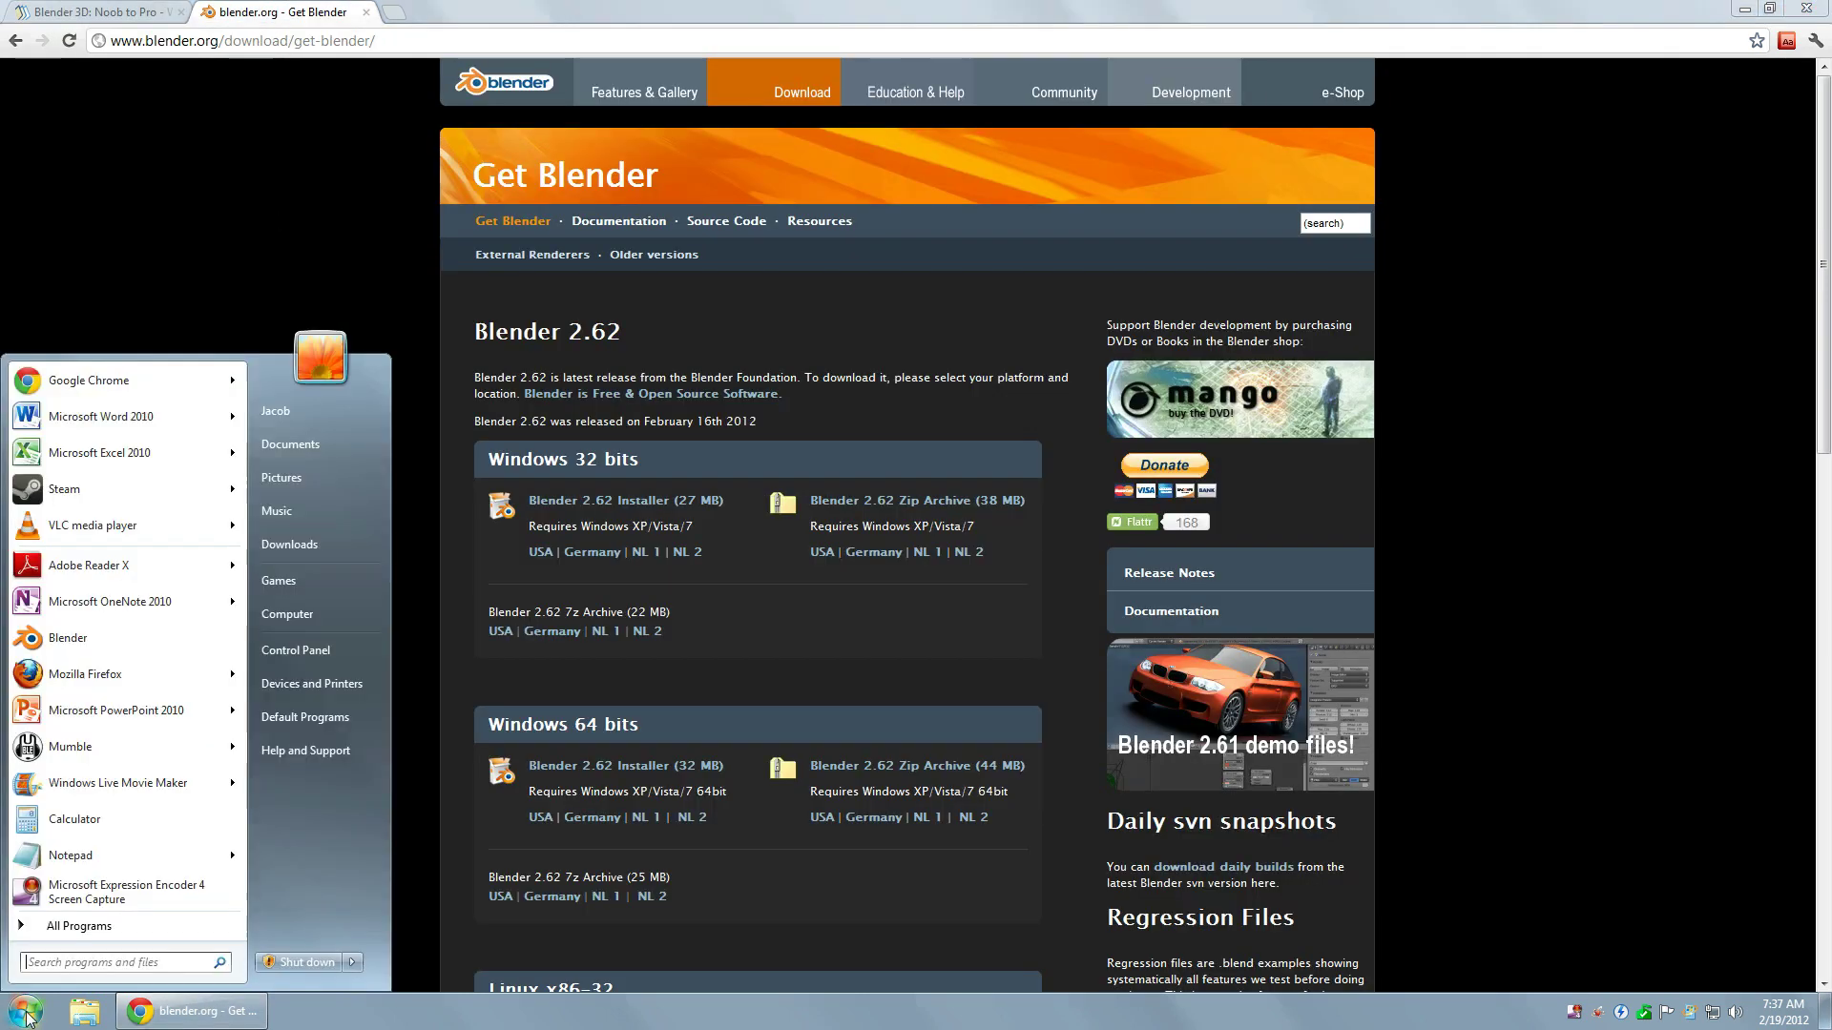
left_click(69, 639)
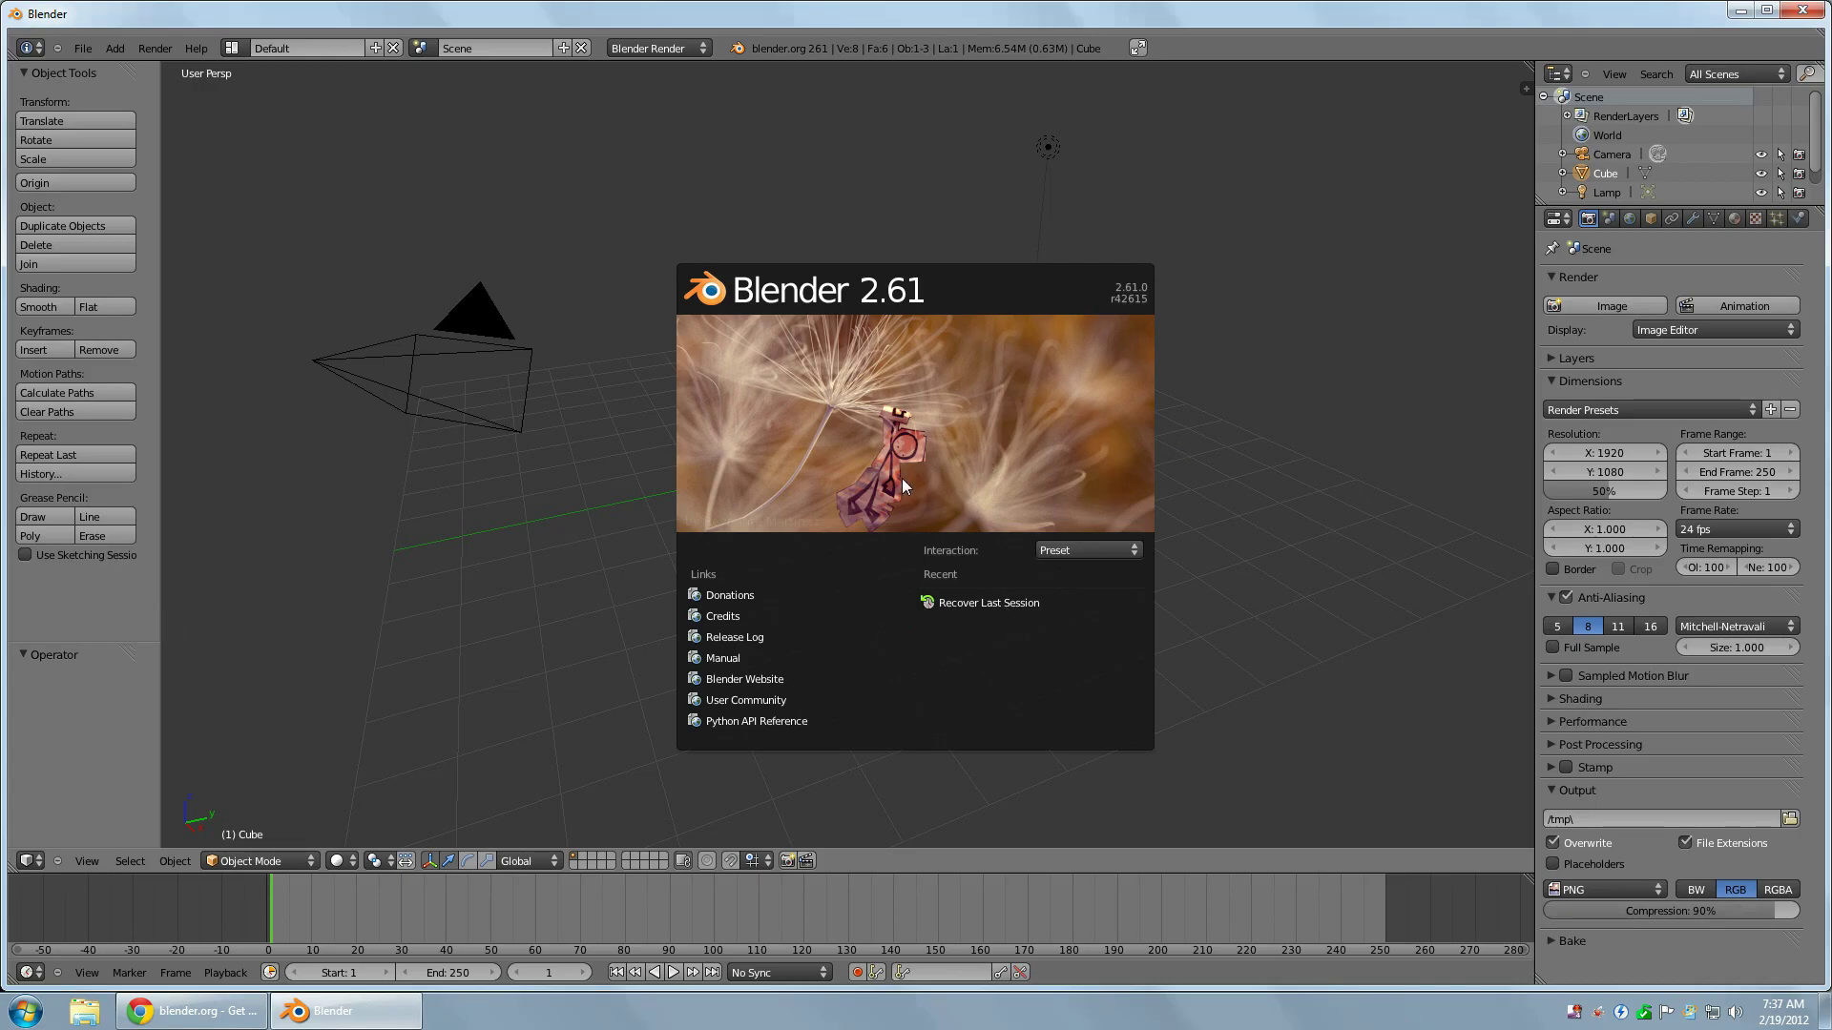
left_click(983, 459)
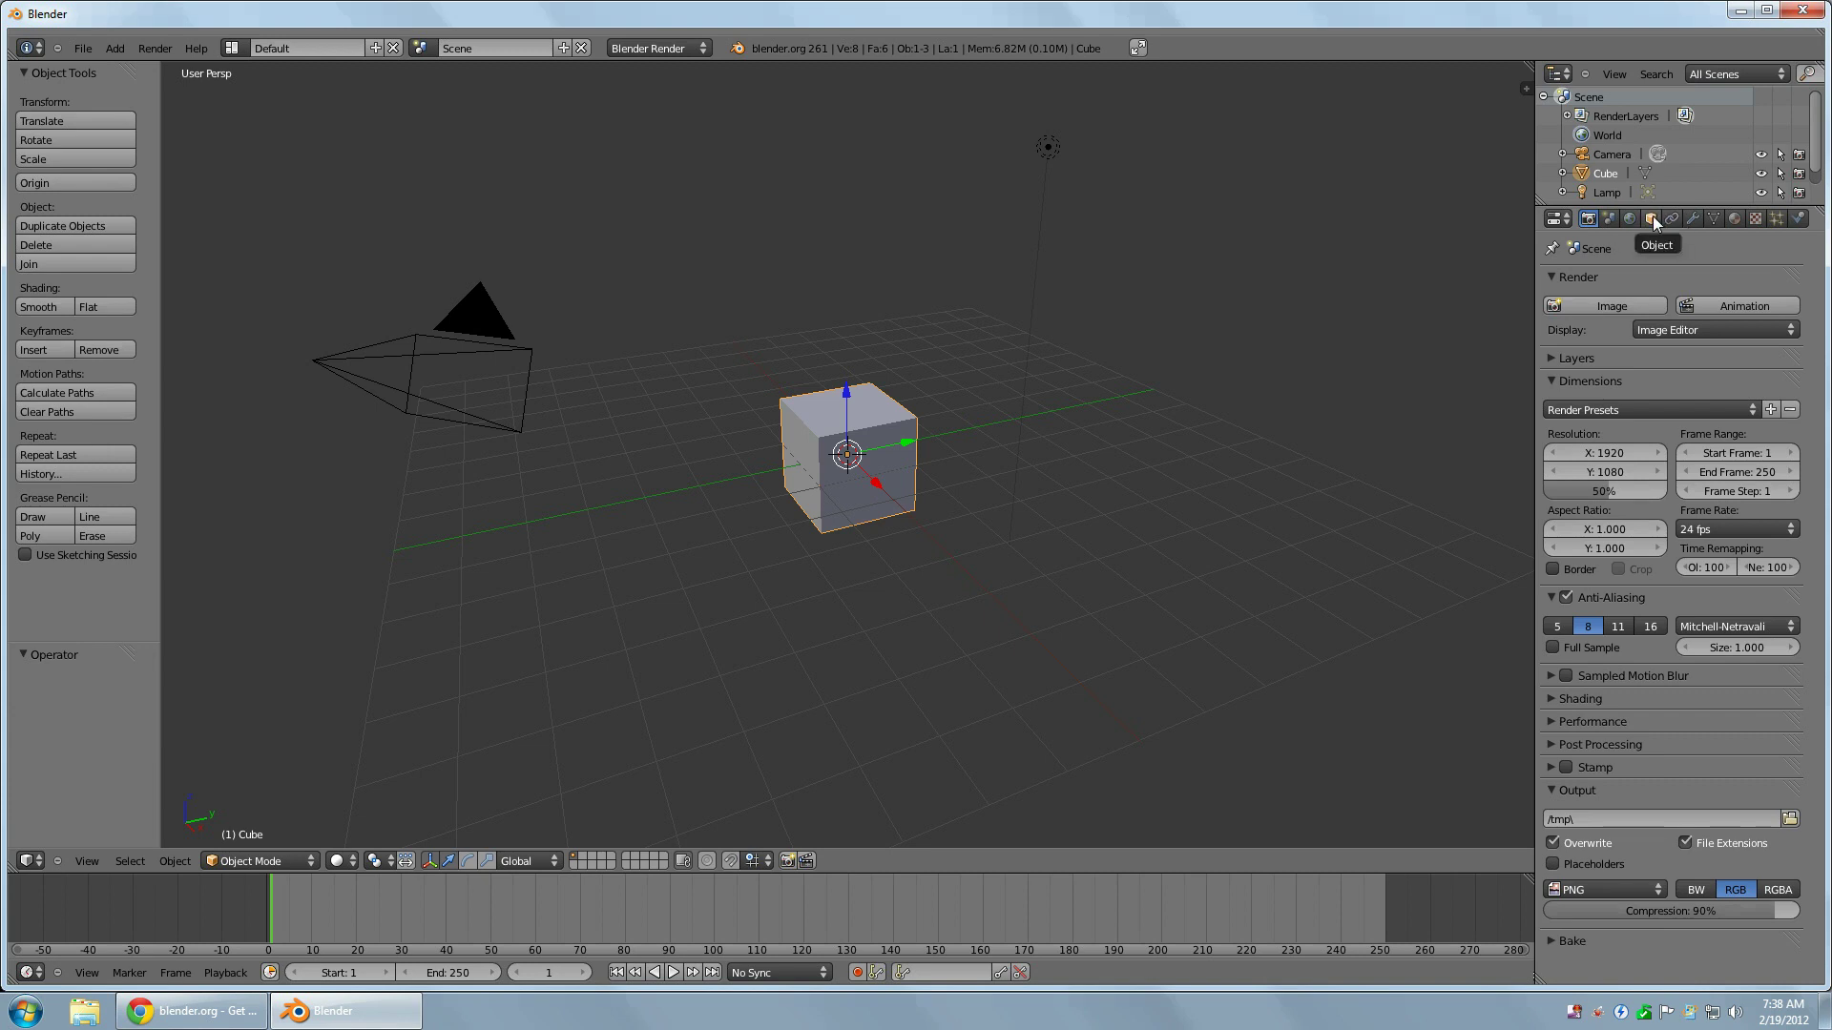
Examine the World, Object, Physics and Particles properties, and return to the Render properties.
left_click(1652, 219)
left_click(1632, 220)
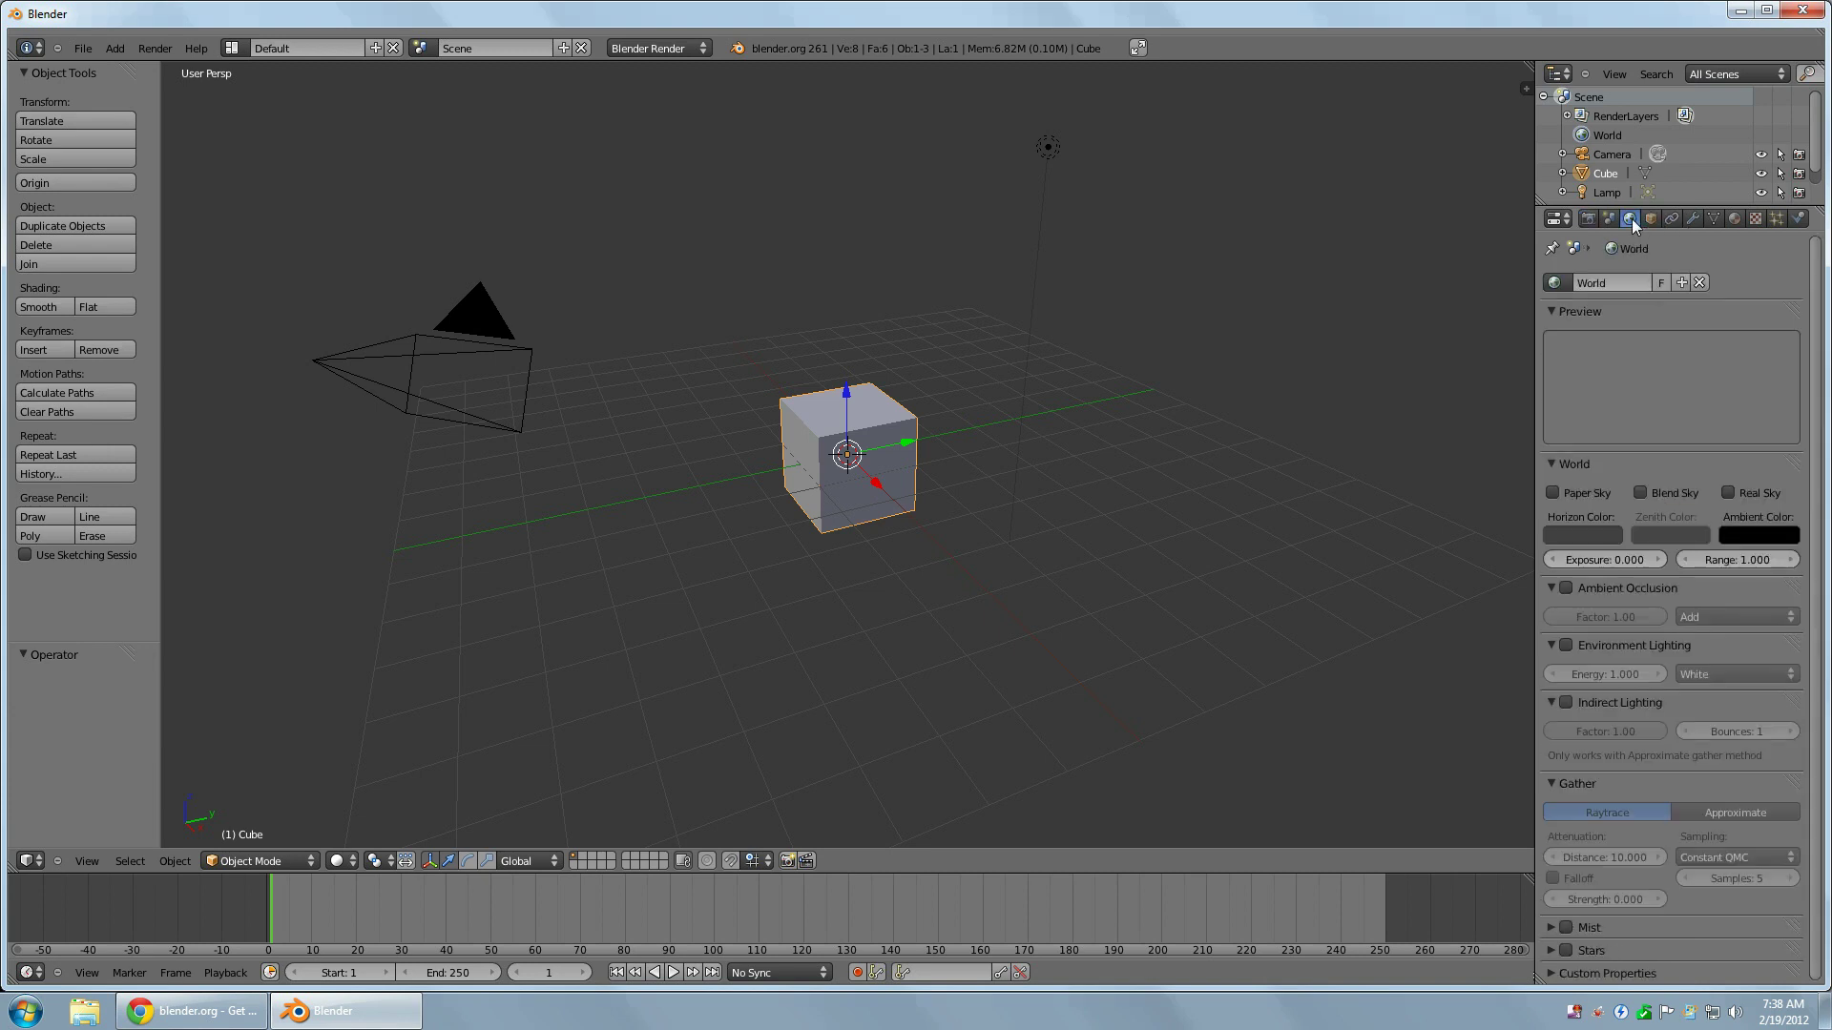
left_click(1651, 219)
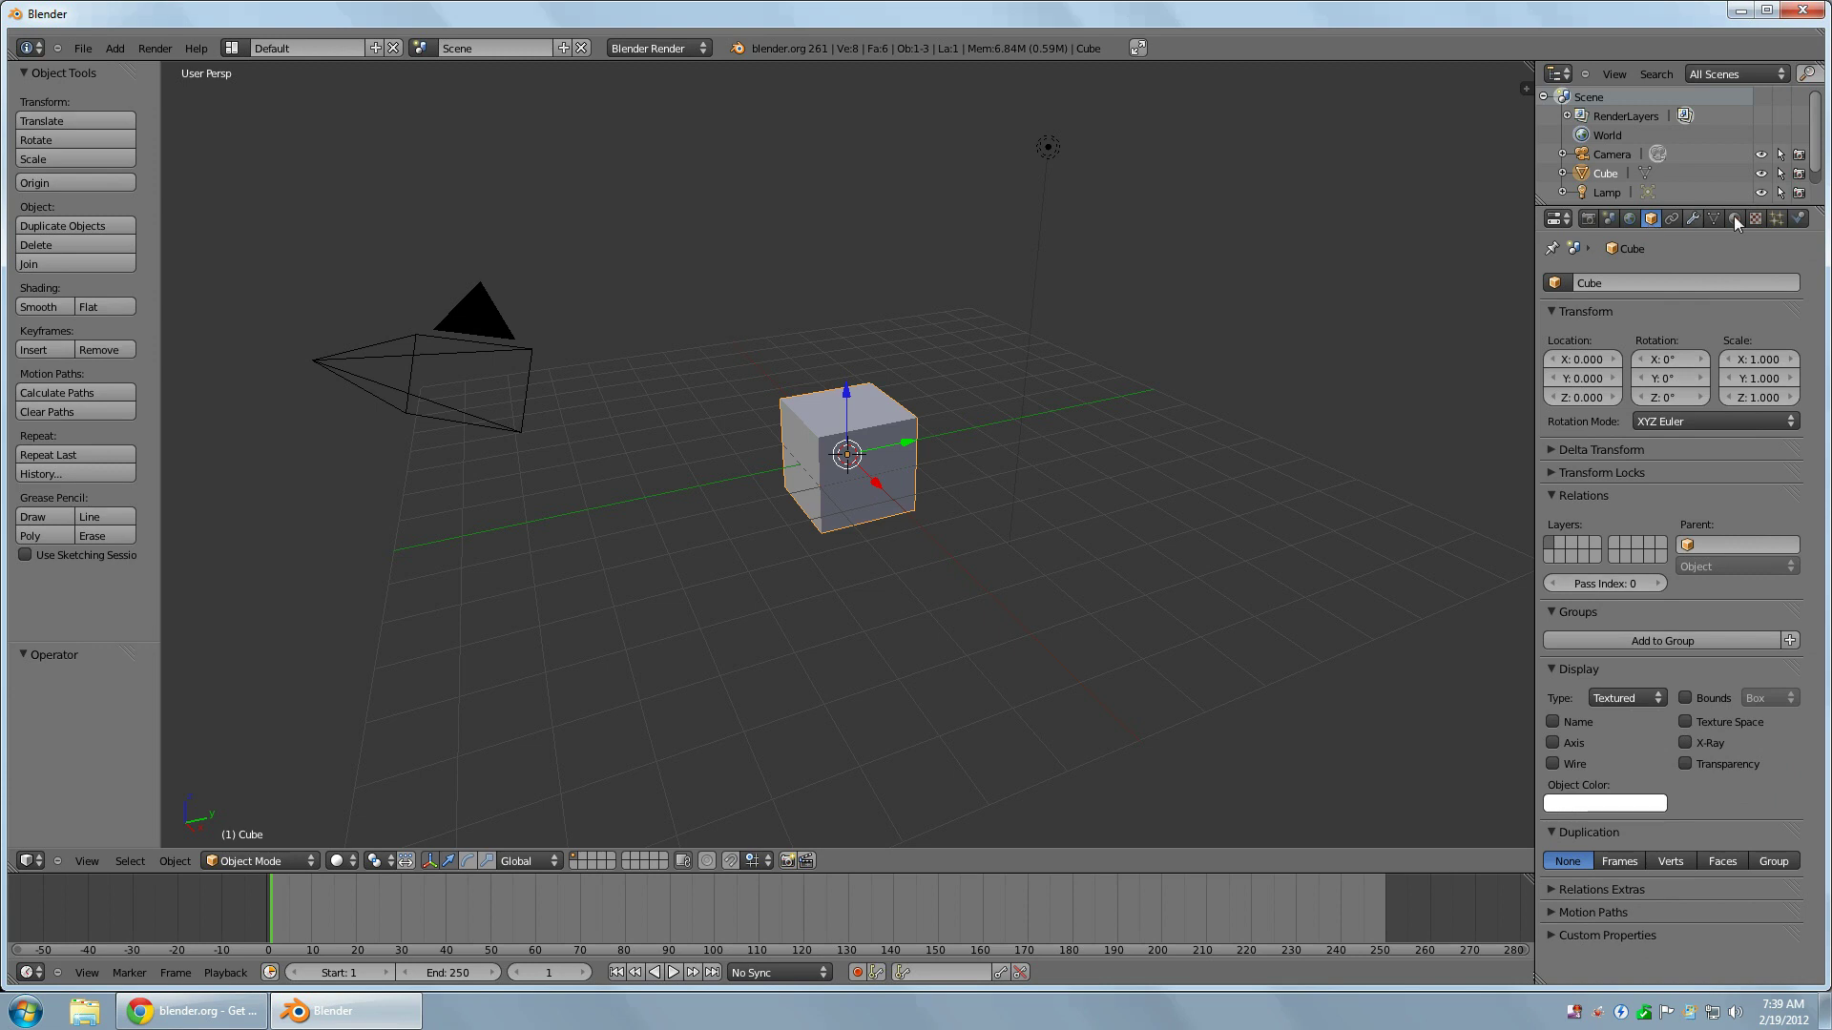
left_click(1798, 219)
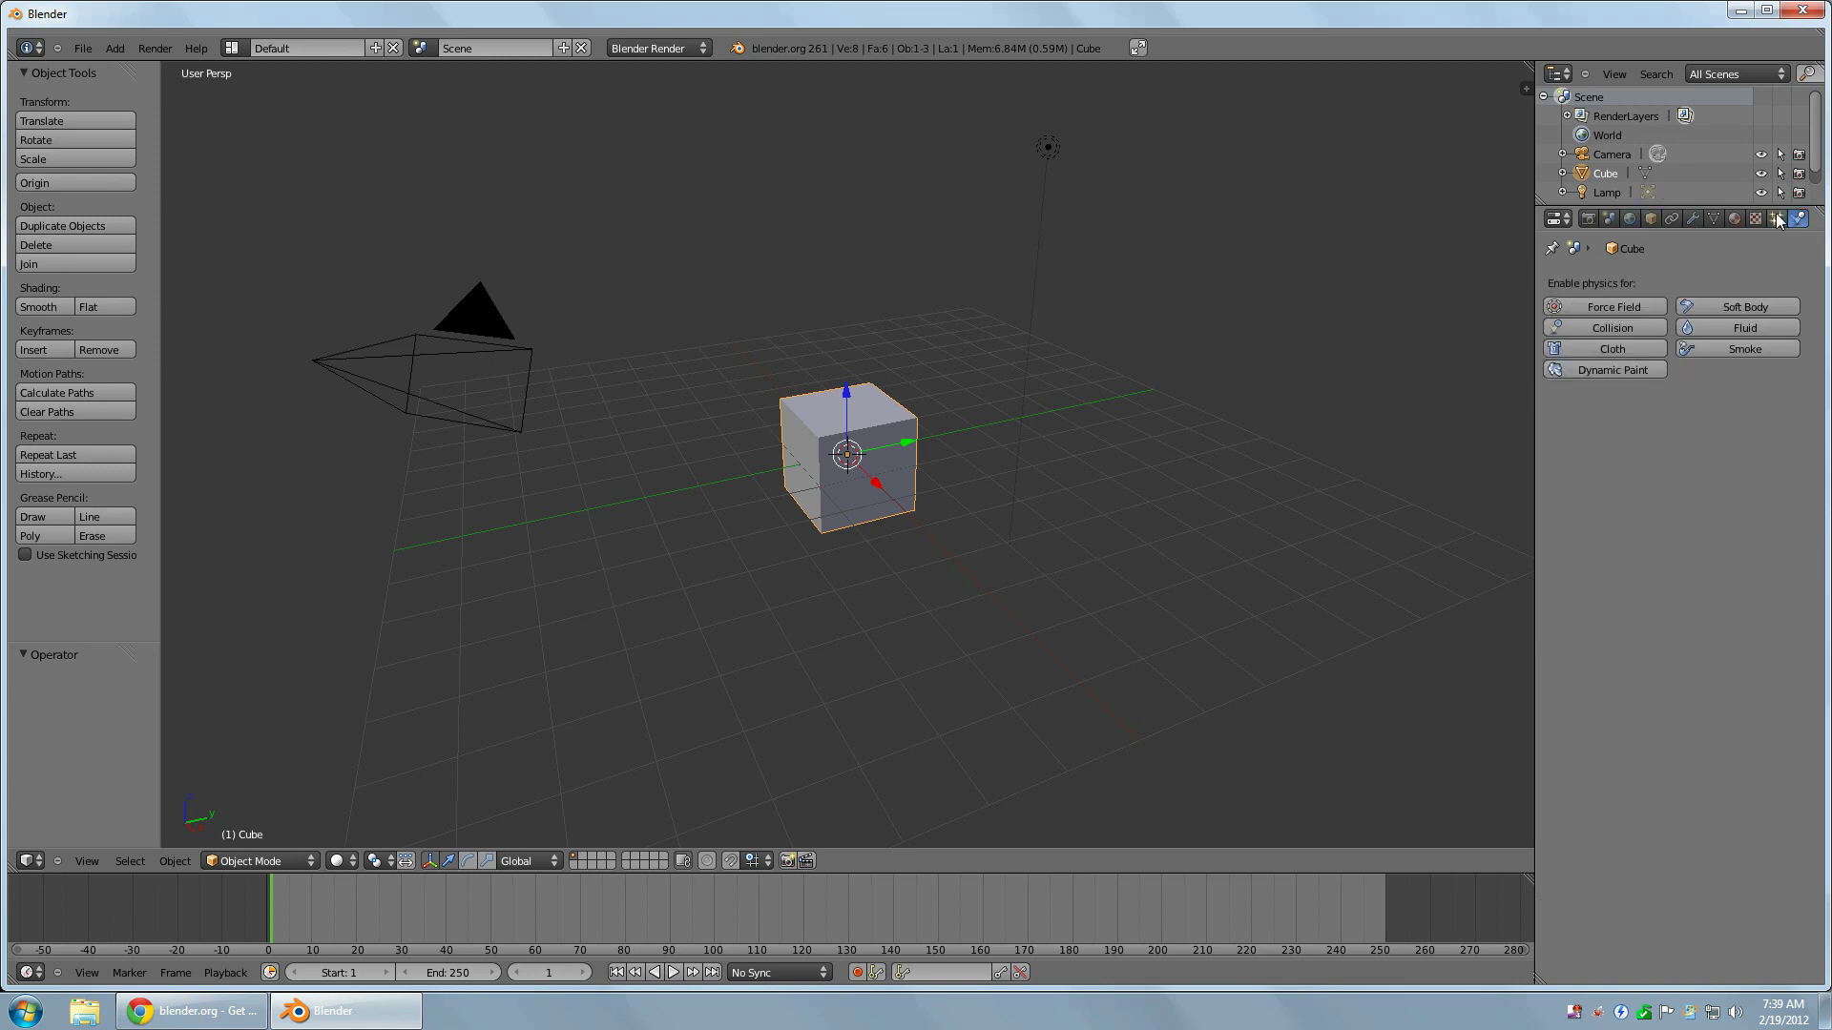
left_click(1776, 219)
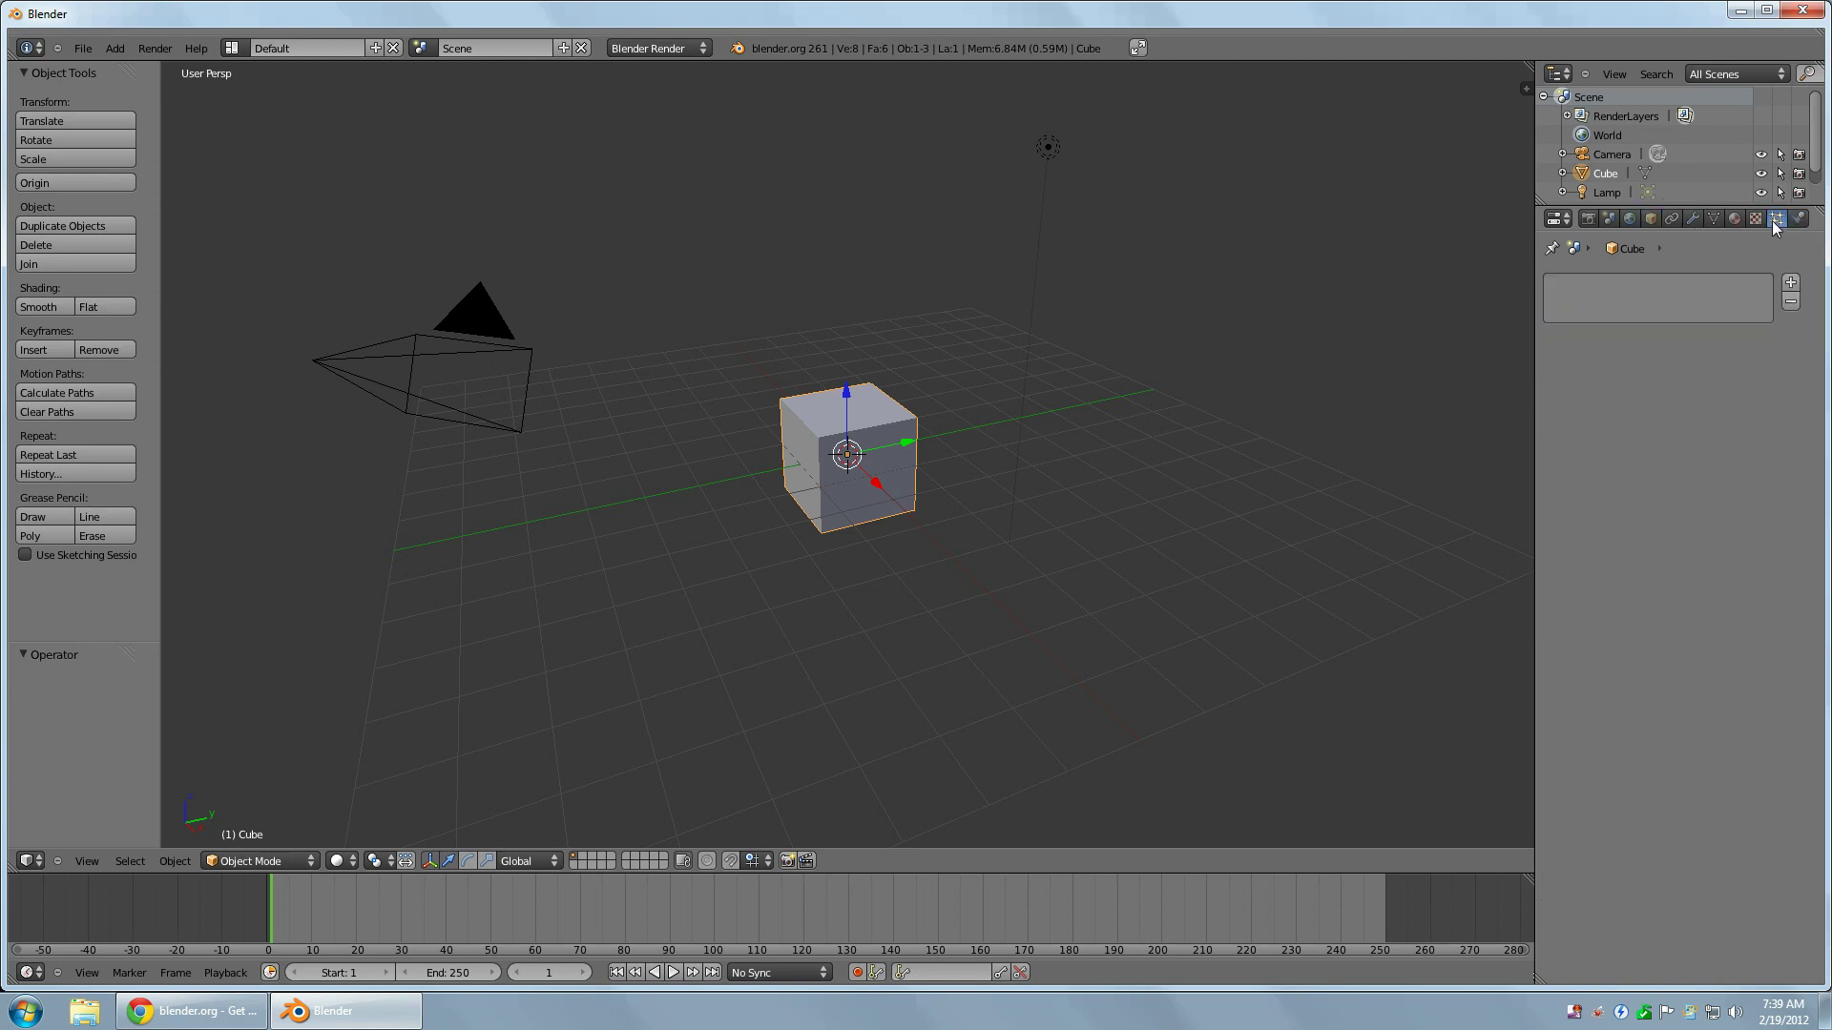
left_click(1588, 218)
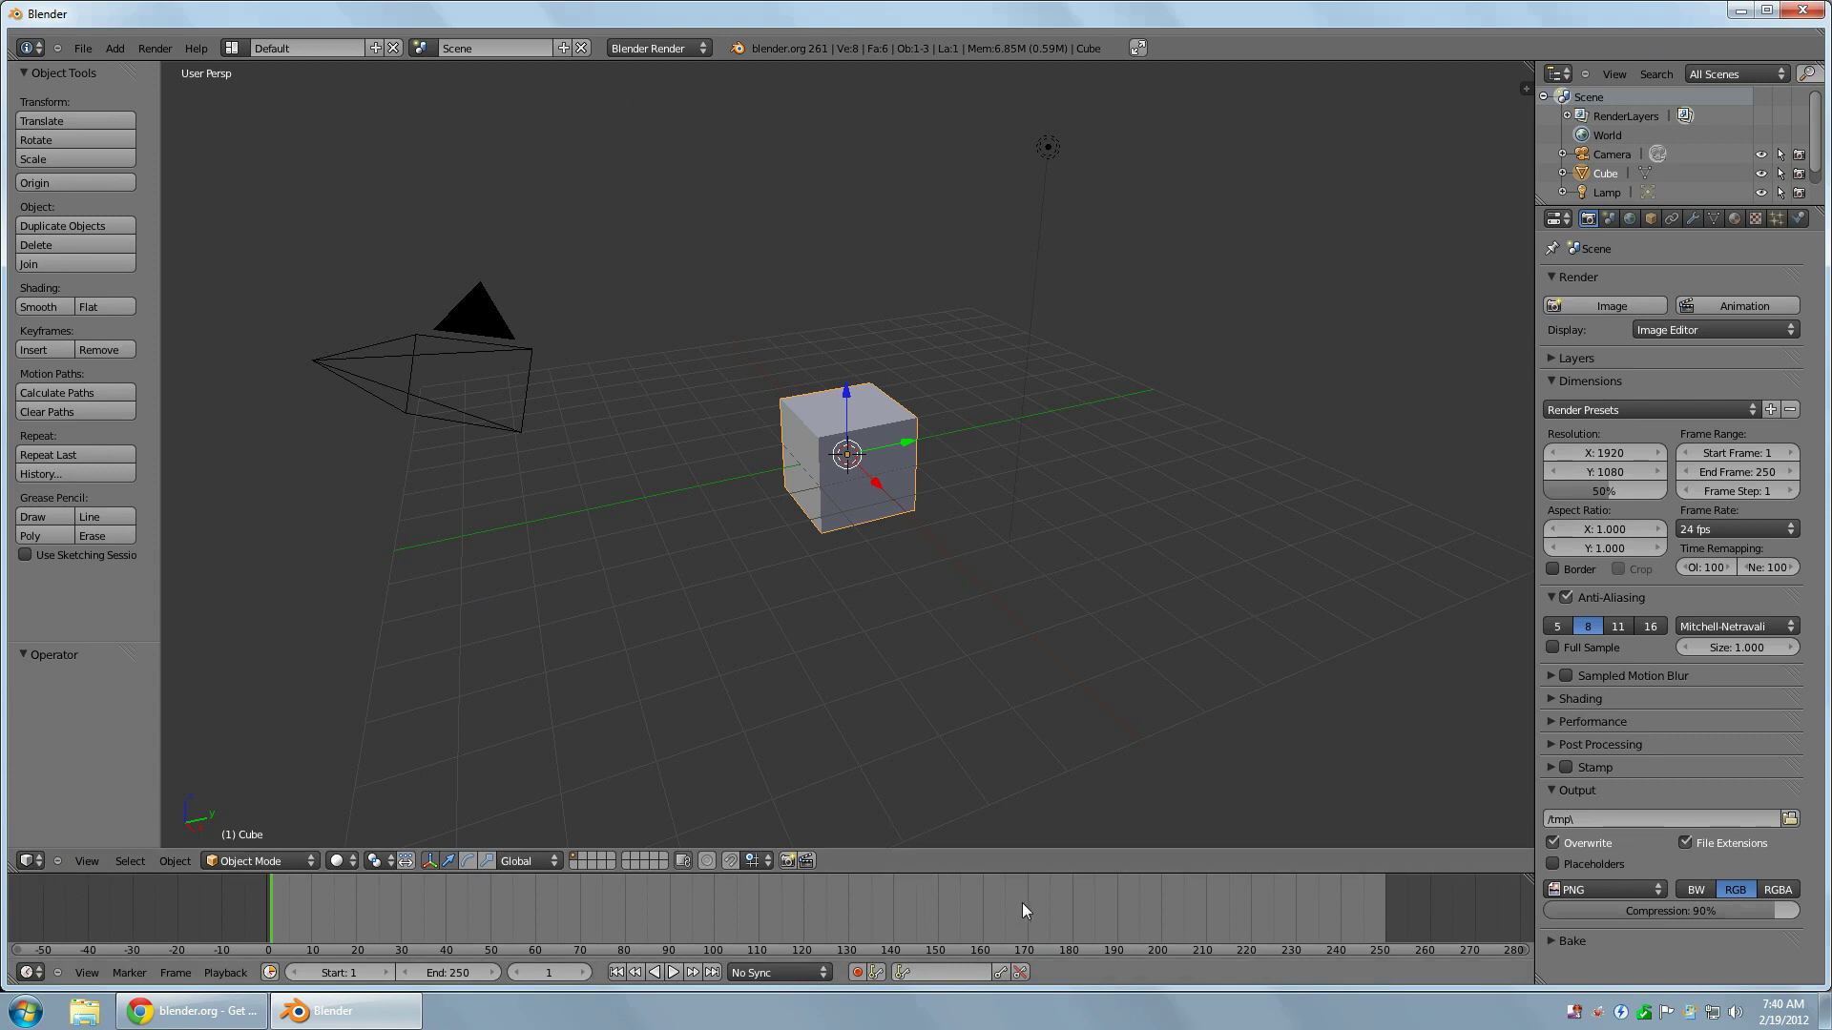
Switch the 3D View area to the File Browser editor and back to 3D View.
left_click(29, 863)
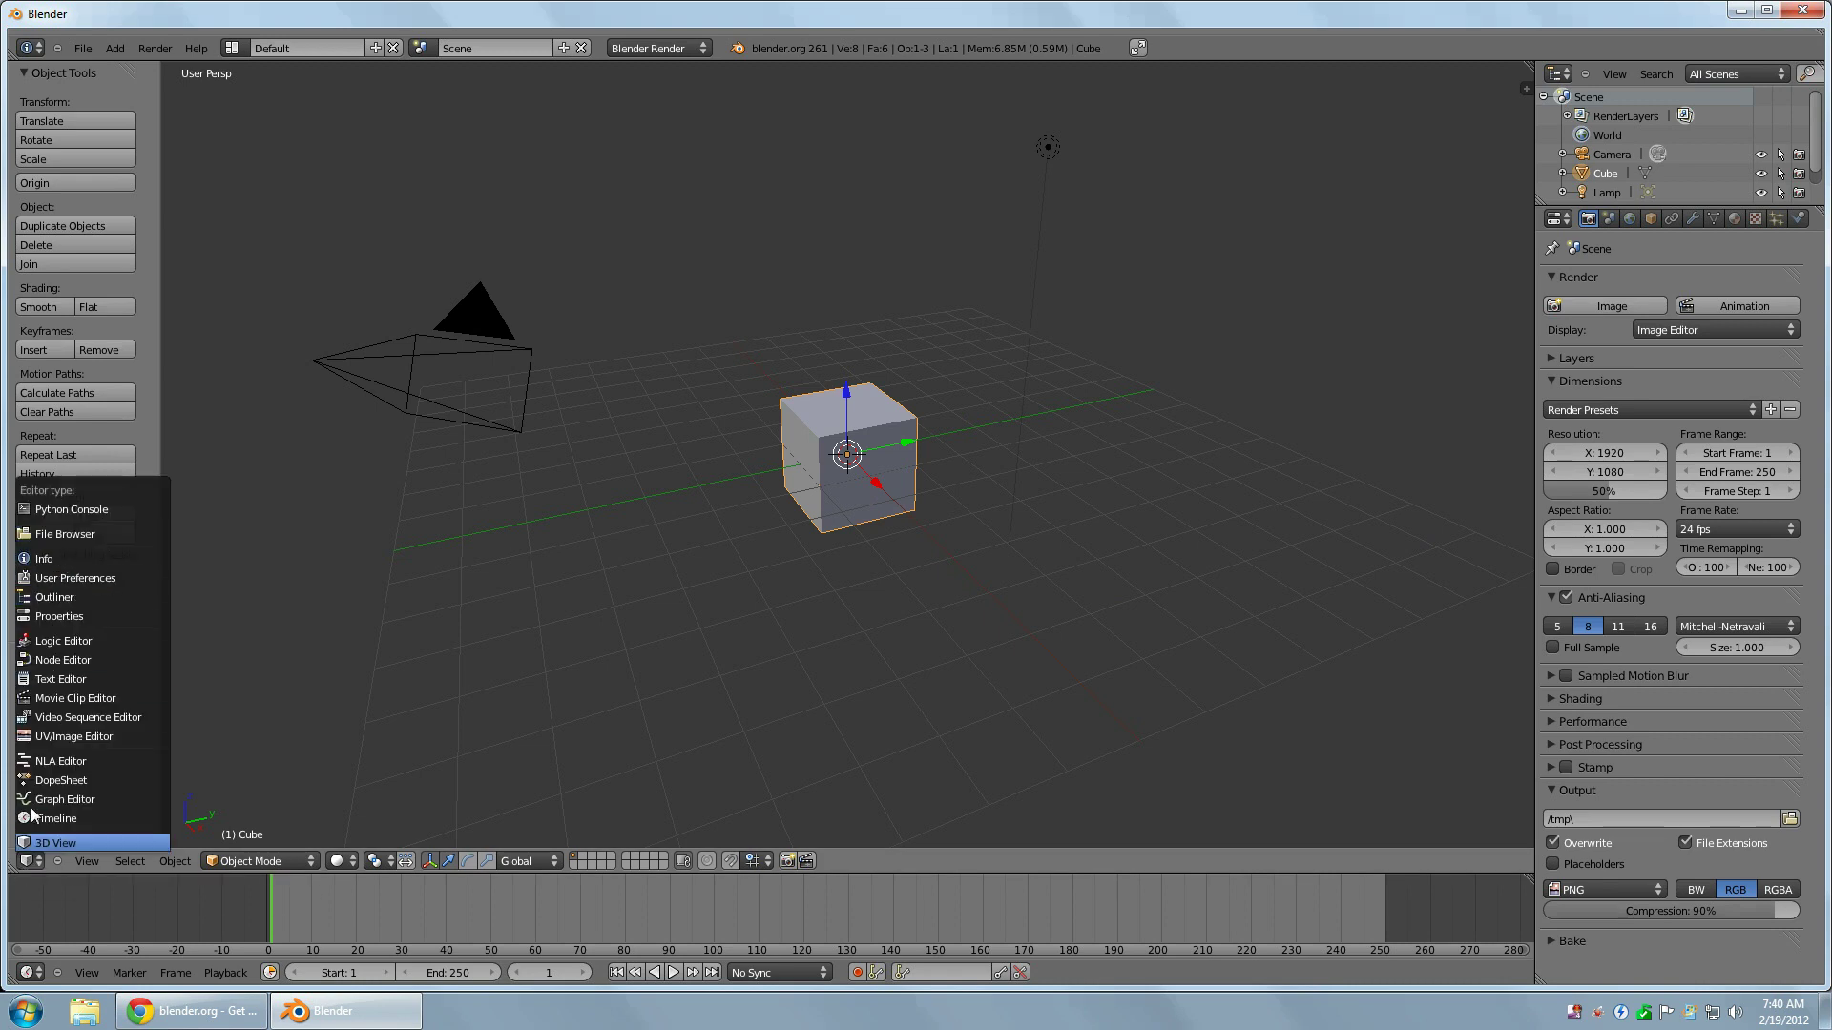
left_click(67, 535)
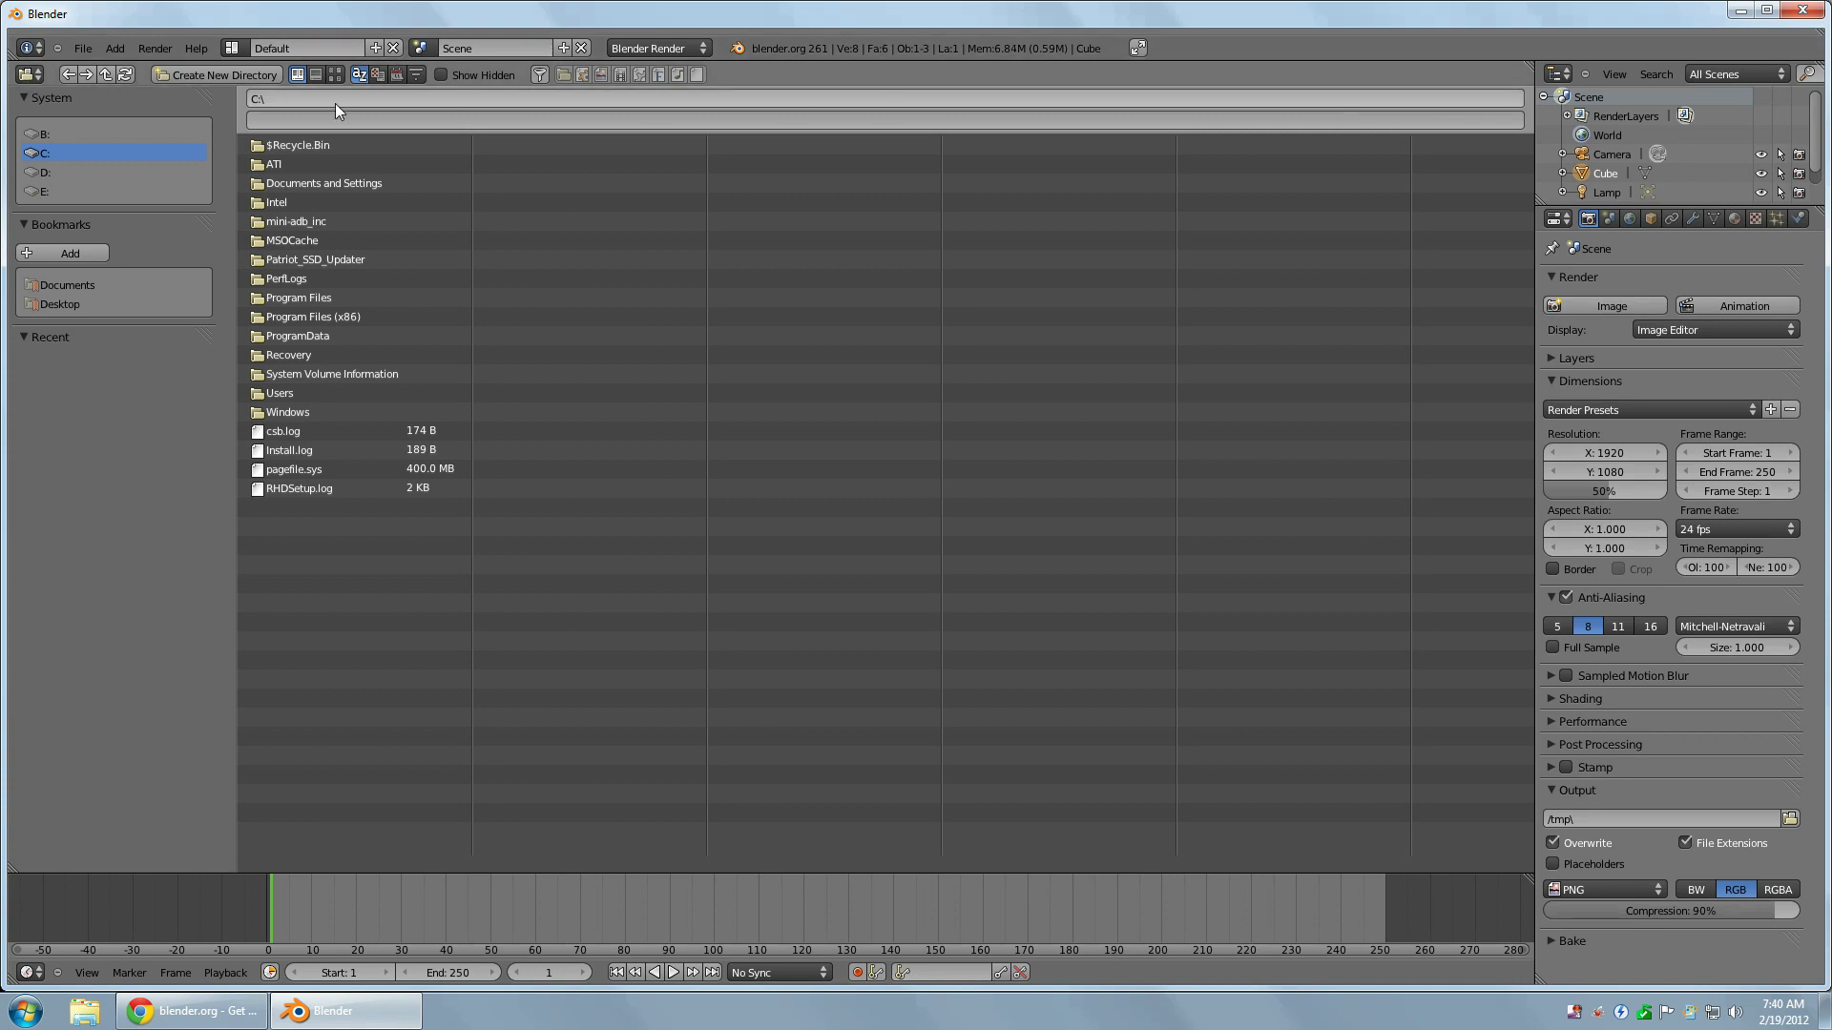
left_click(30, 74)
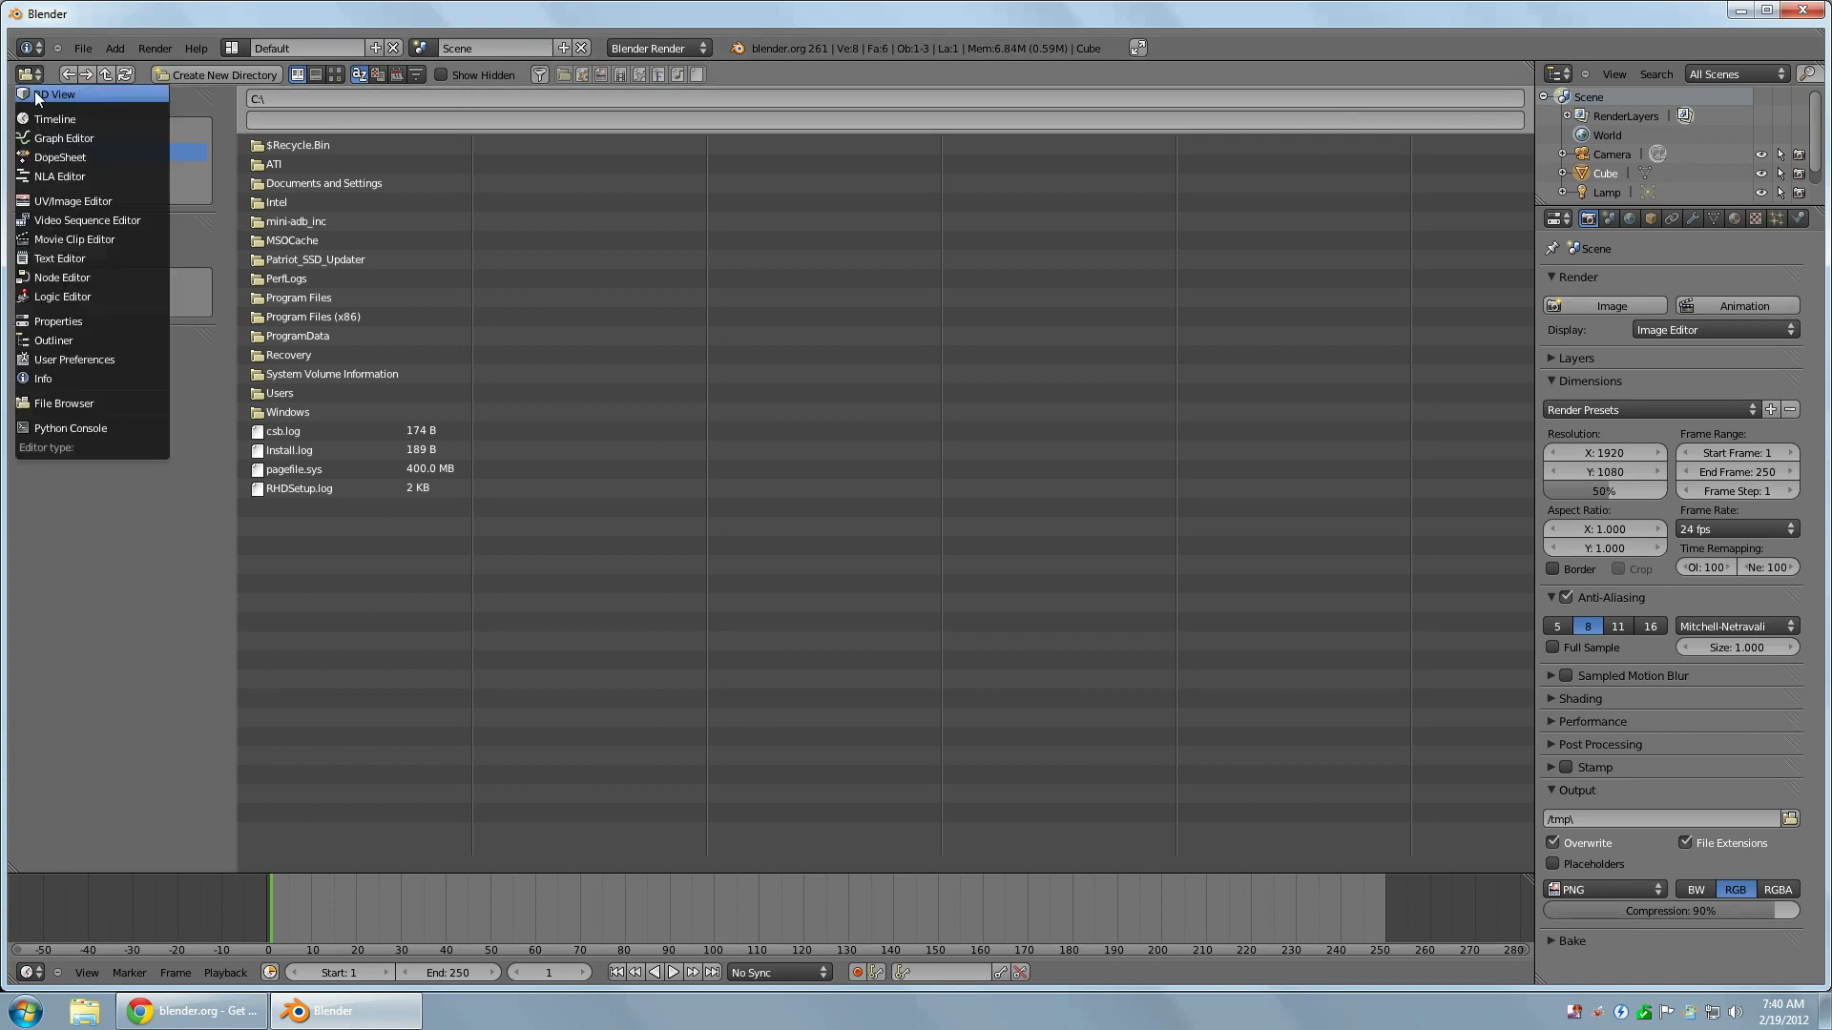
left_click(36, 93)
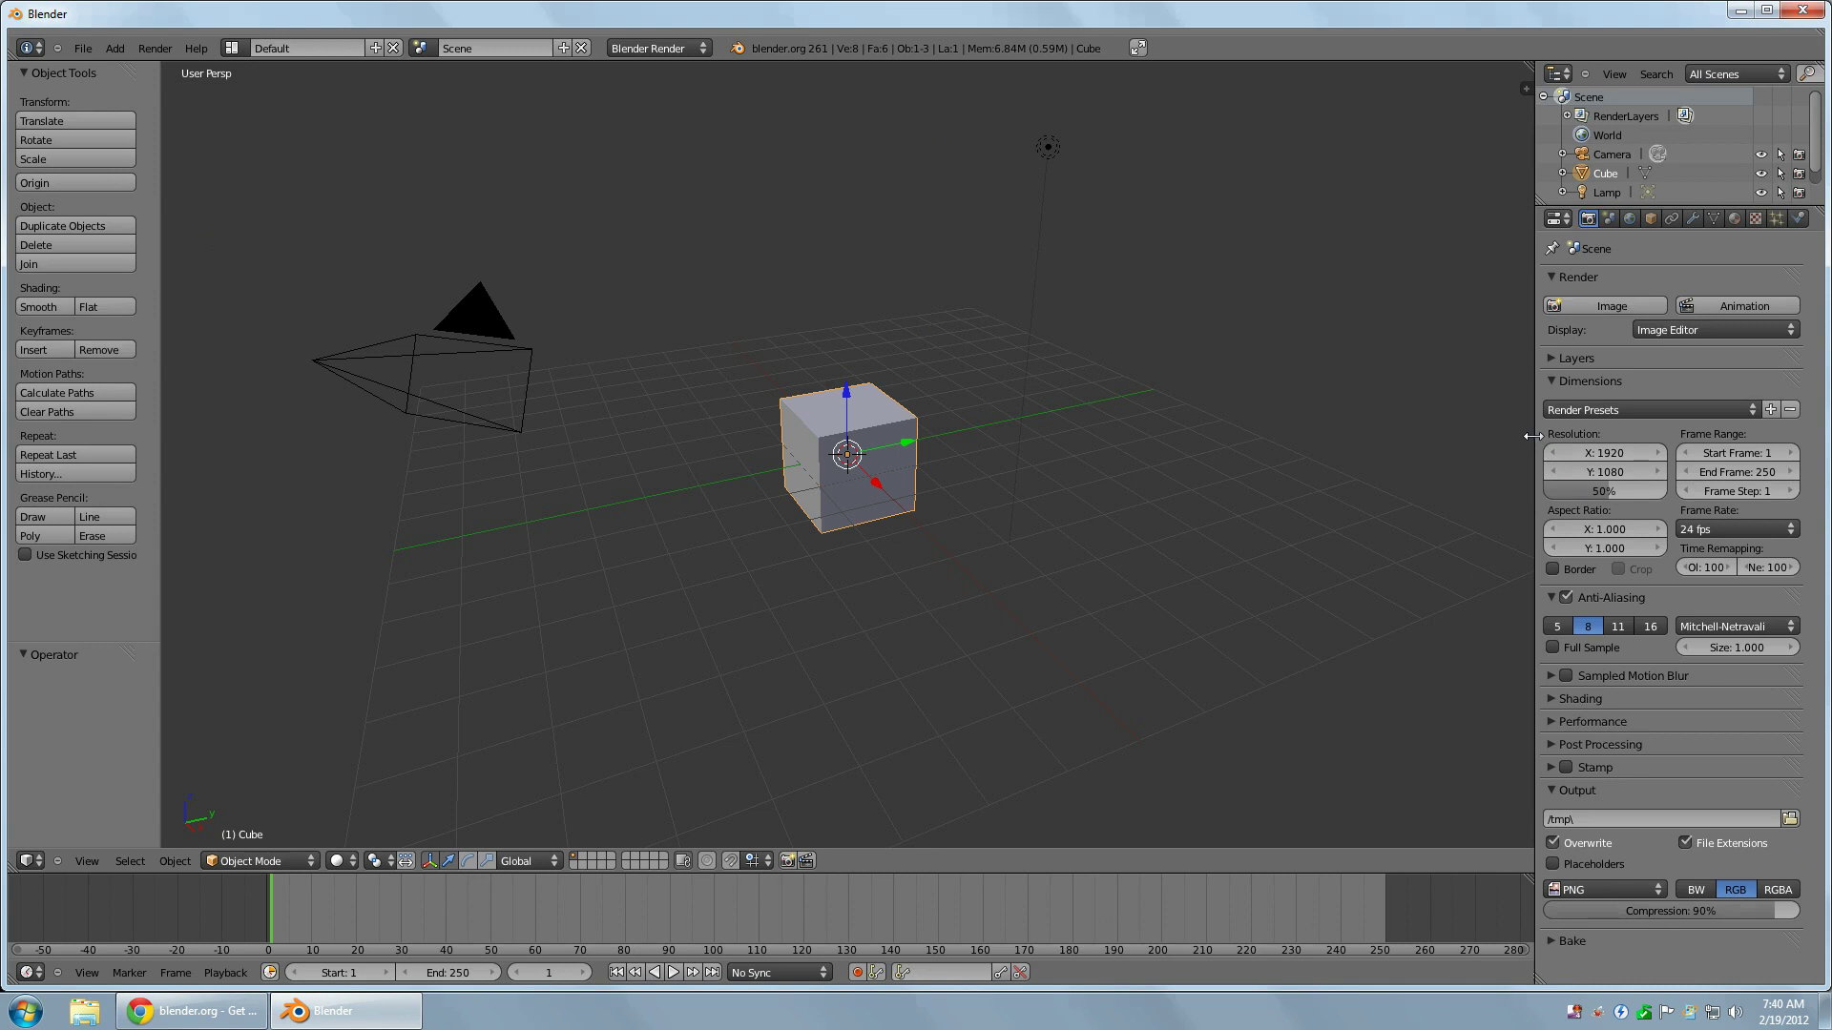
Narrow the properties column slightly and make the timeline area slightly taller.
mouse_move(1530, 437)
left_mouse_down()
mouse_move(1349, 439)
mouse_move(1561, 444)
left_mouse_up()
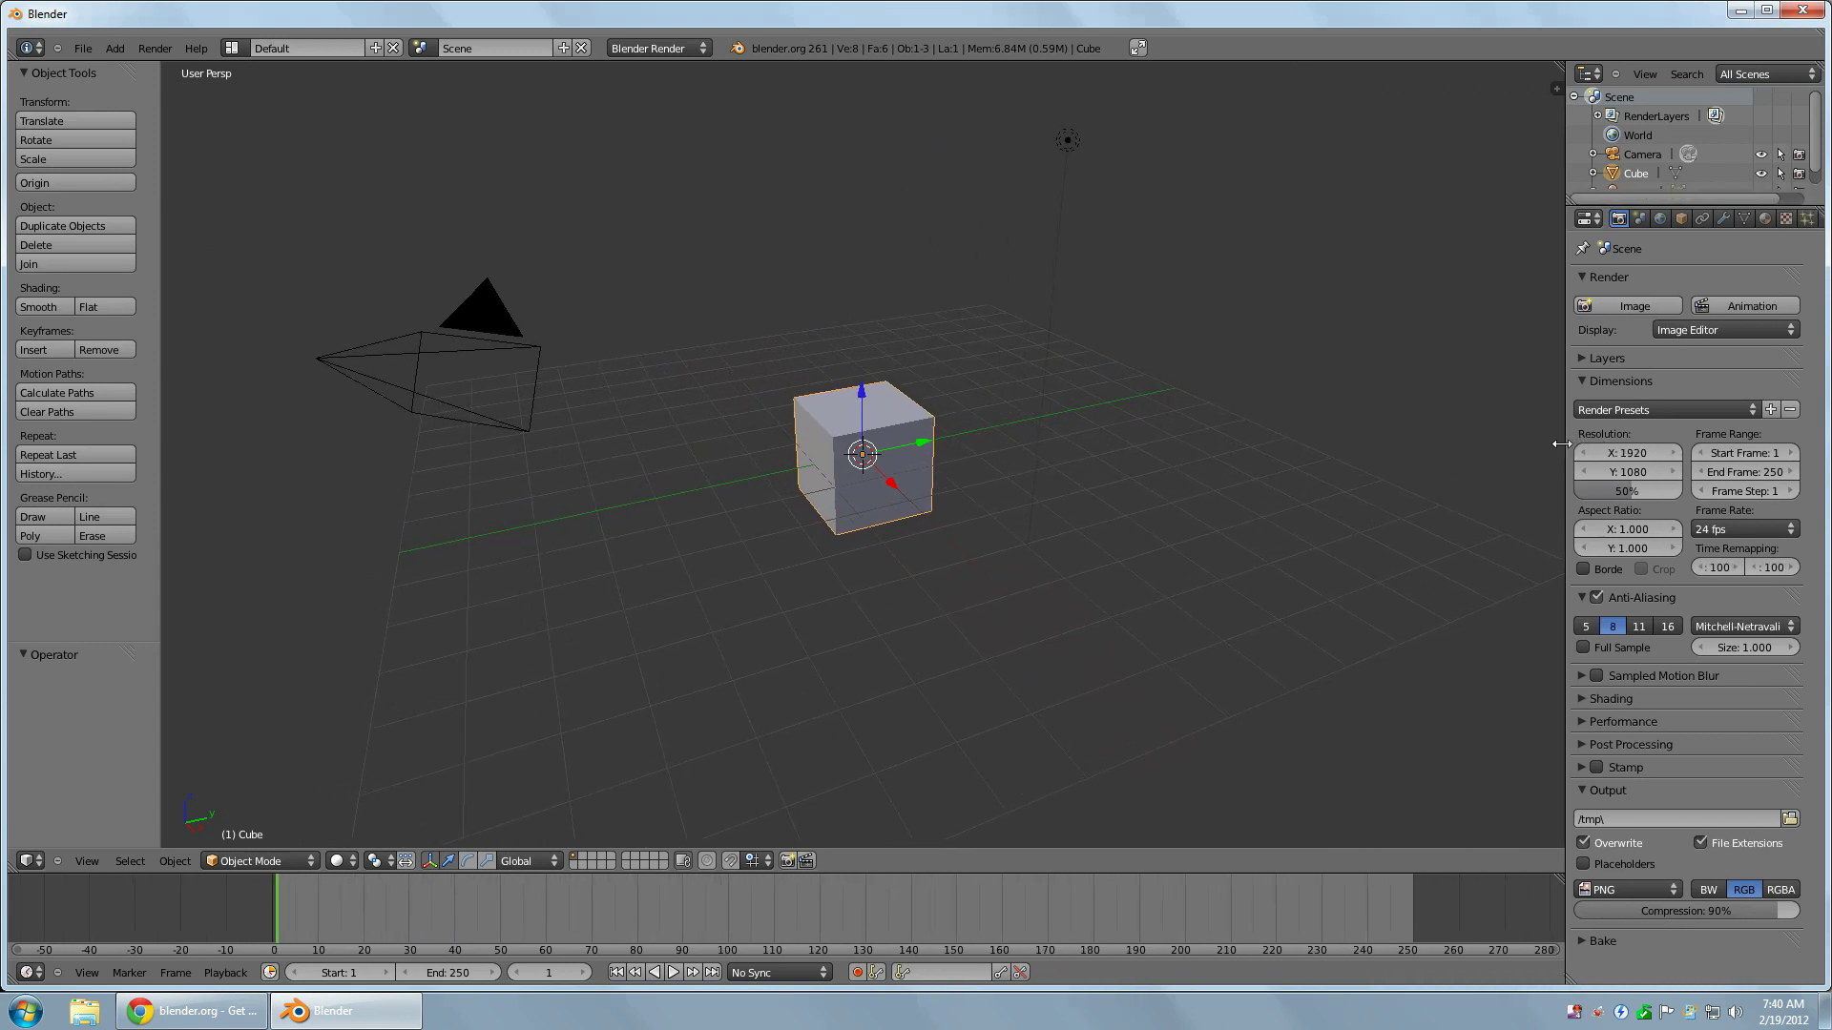
mouse_move(1315, 874)
left_mouse_down()
mouse_move(1309, 659)
mouse_move(1302, 799)
mouse_move(1322, 858)
left_mouse_up()
Split the 3D View vertically near its middle into two side-by-side areas.
right_click(1323, 858)
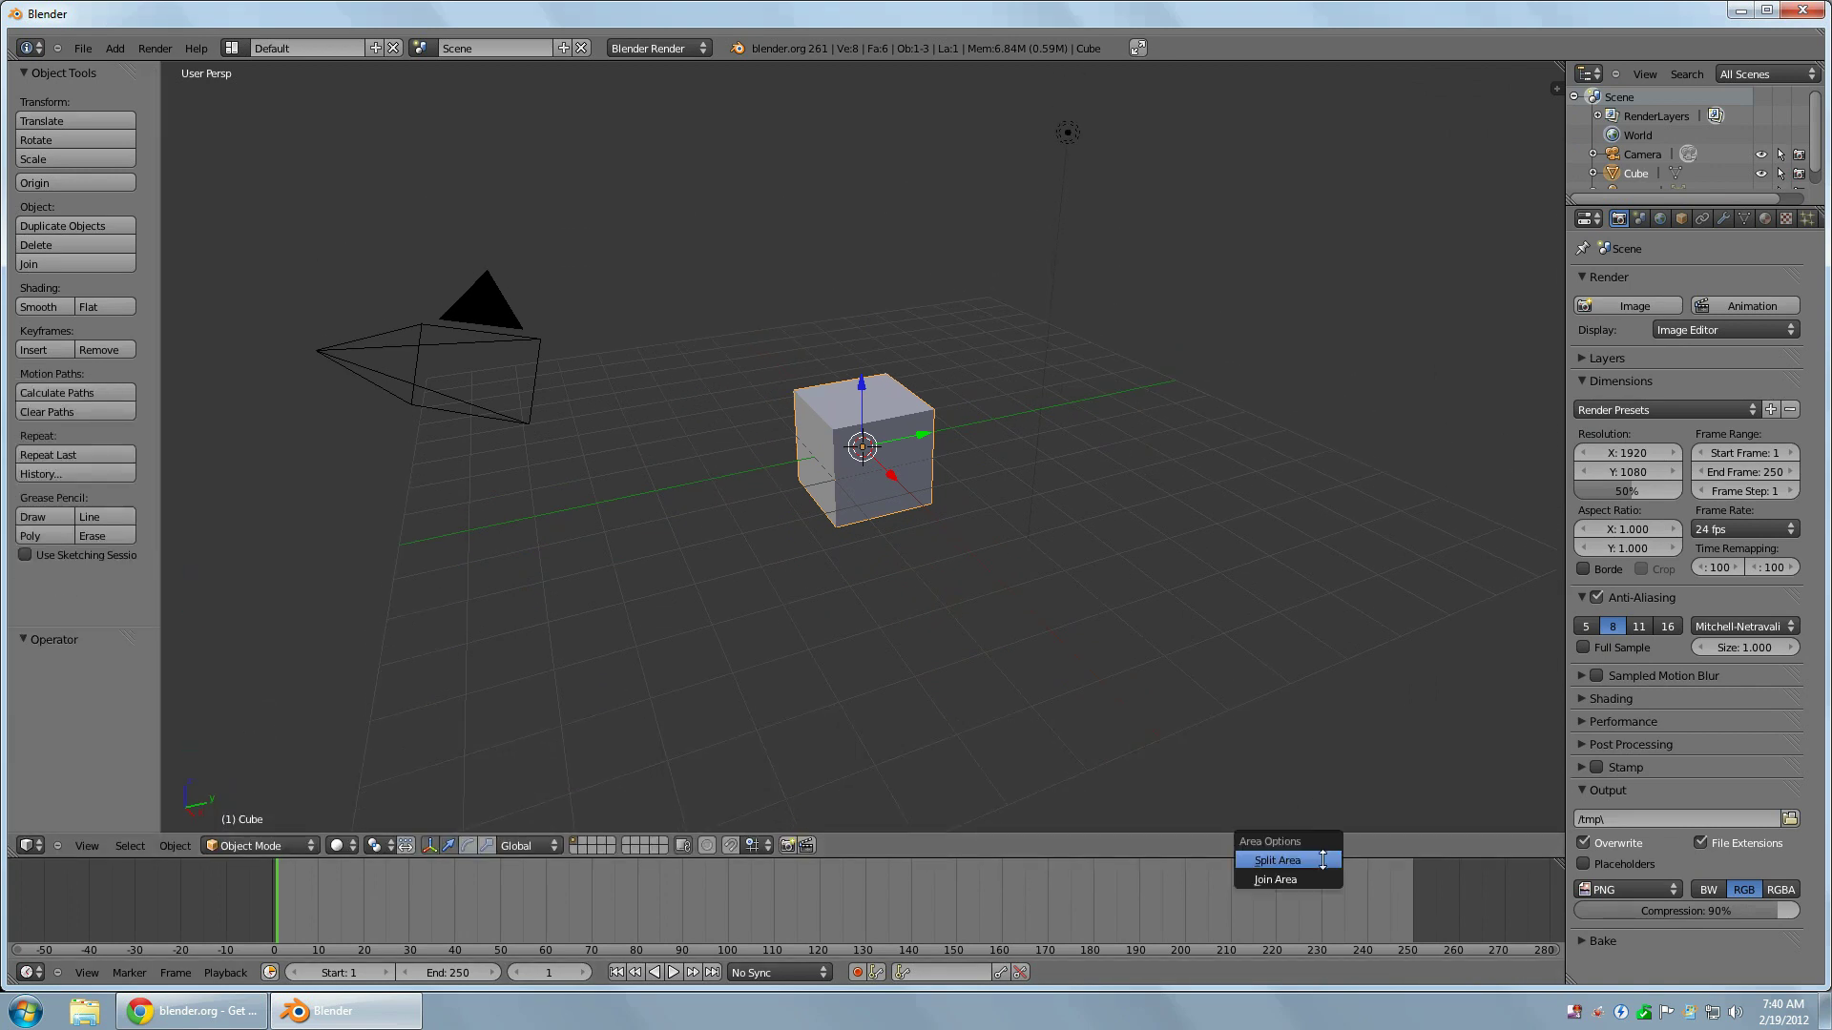
left_click(1320, 859)
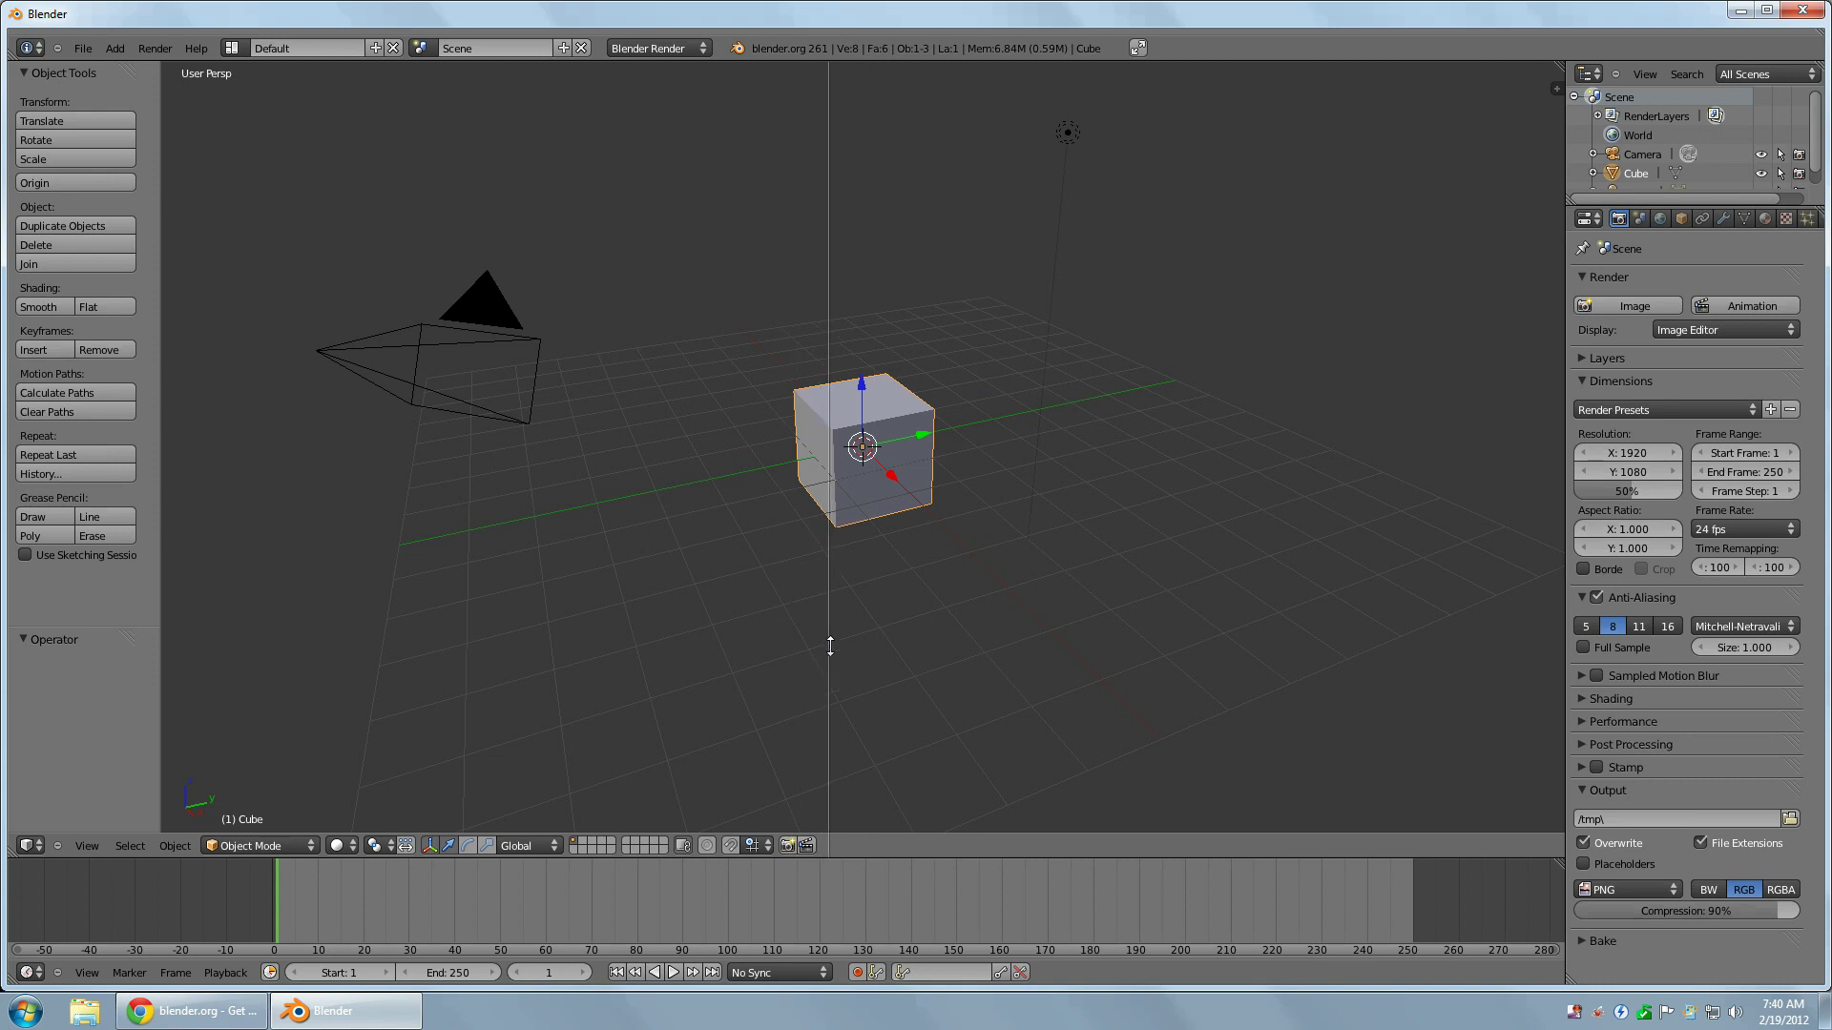
left_click(836, 638)
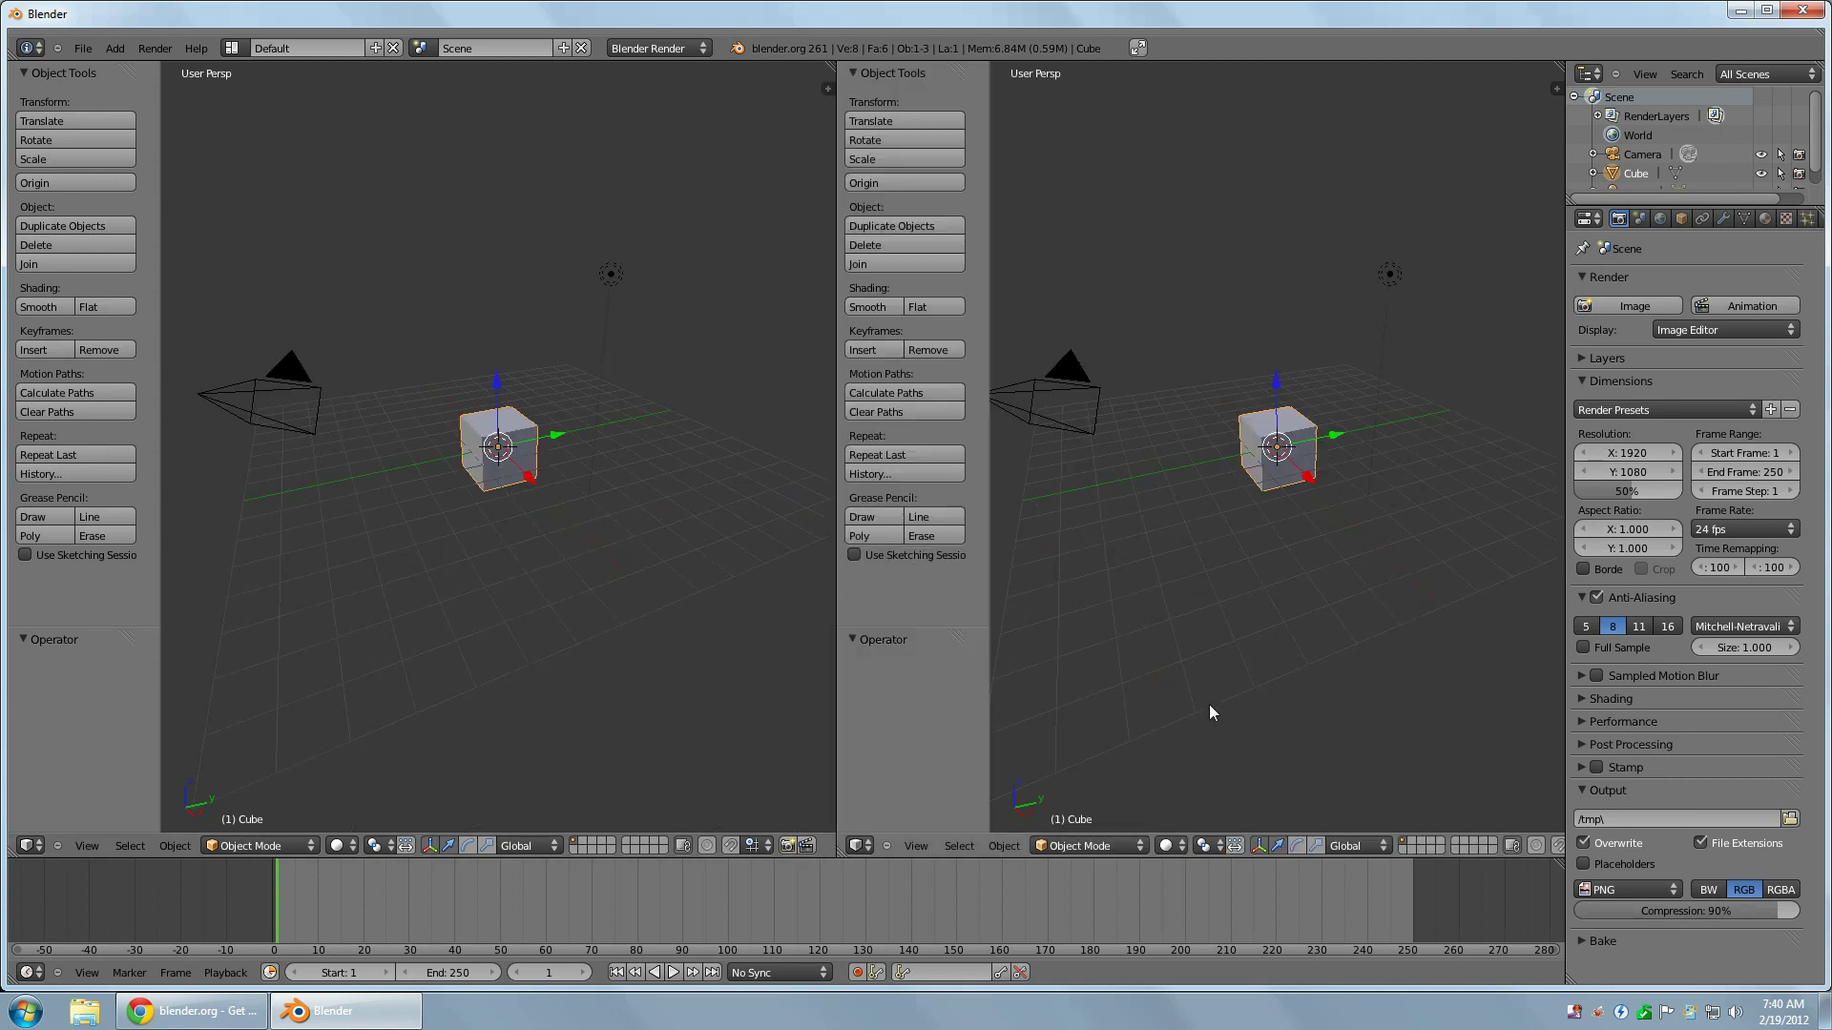
Join the two side-by-side 3D Views into one, absorbing the left-hand area.
right_click(836, 536)
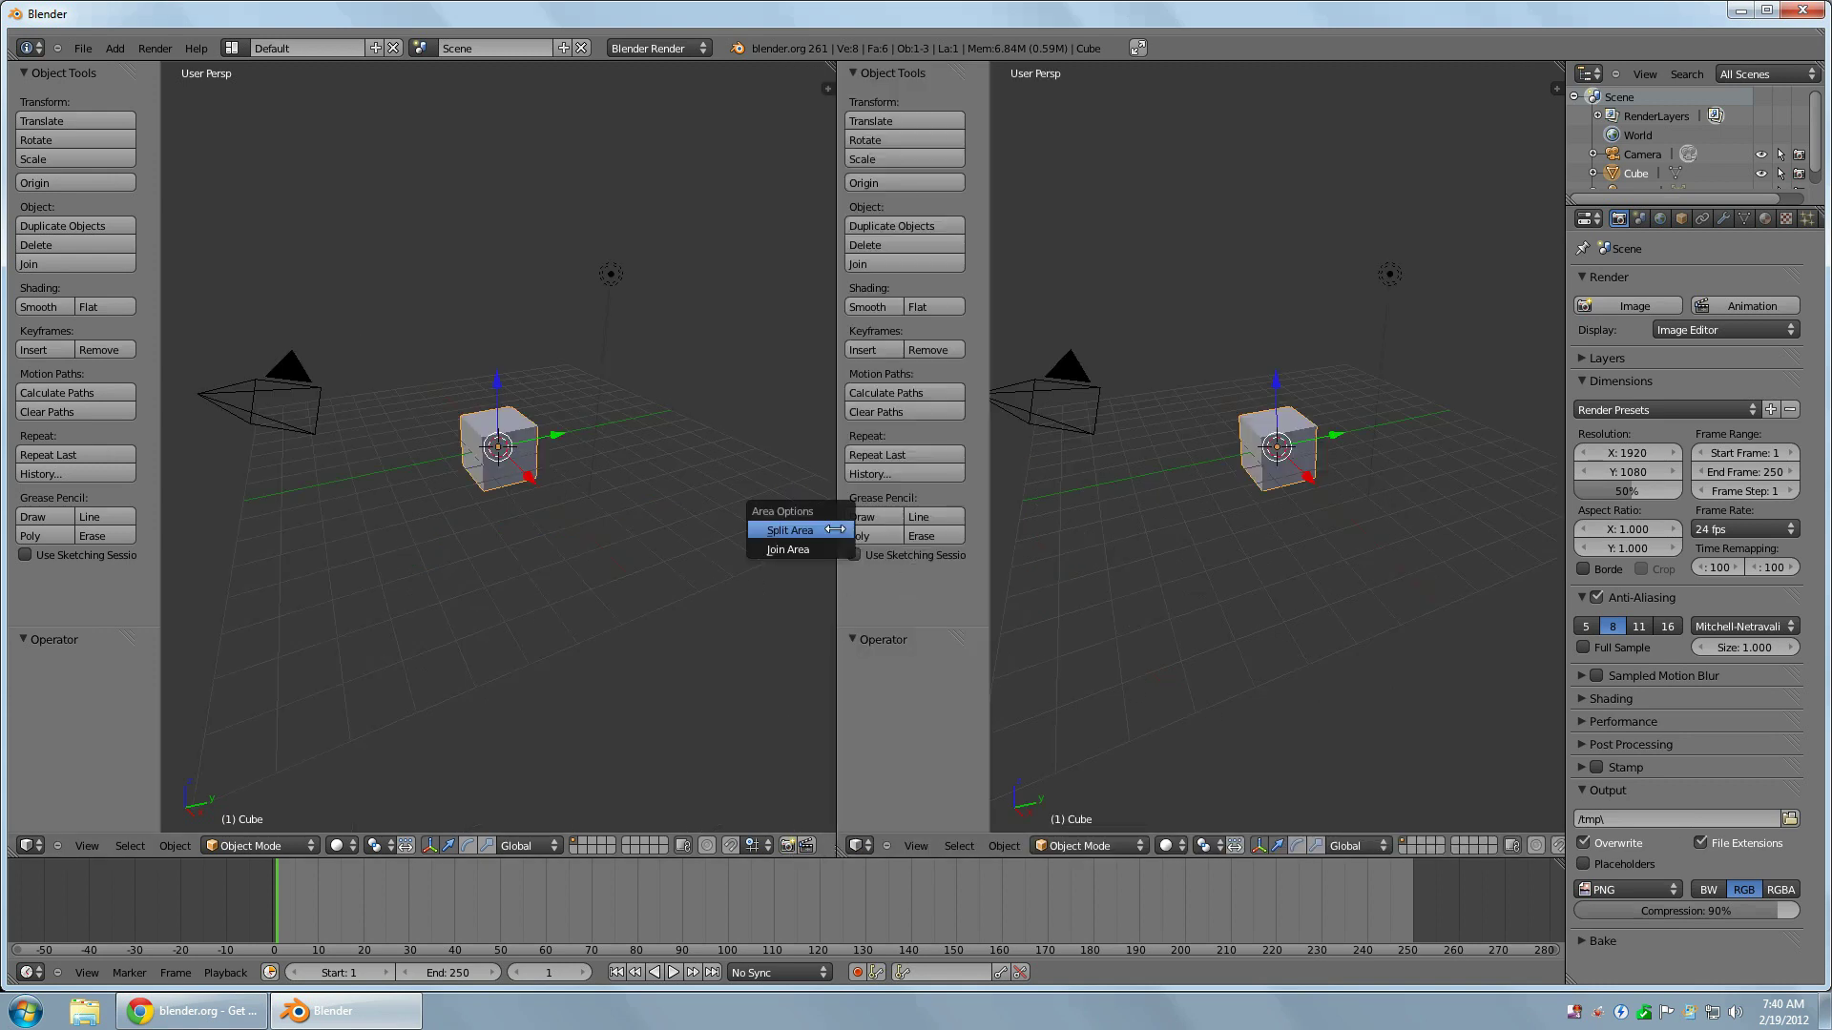
left_click(825, 549)
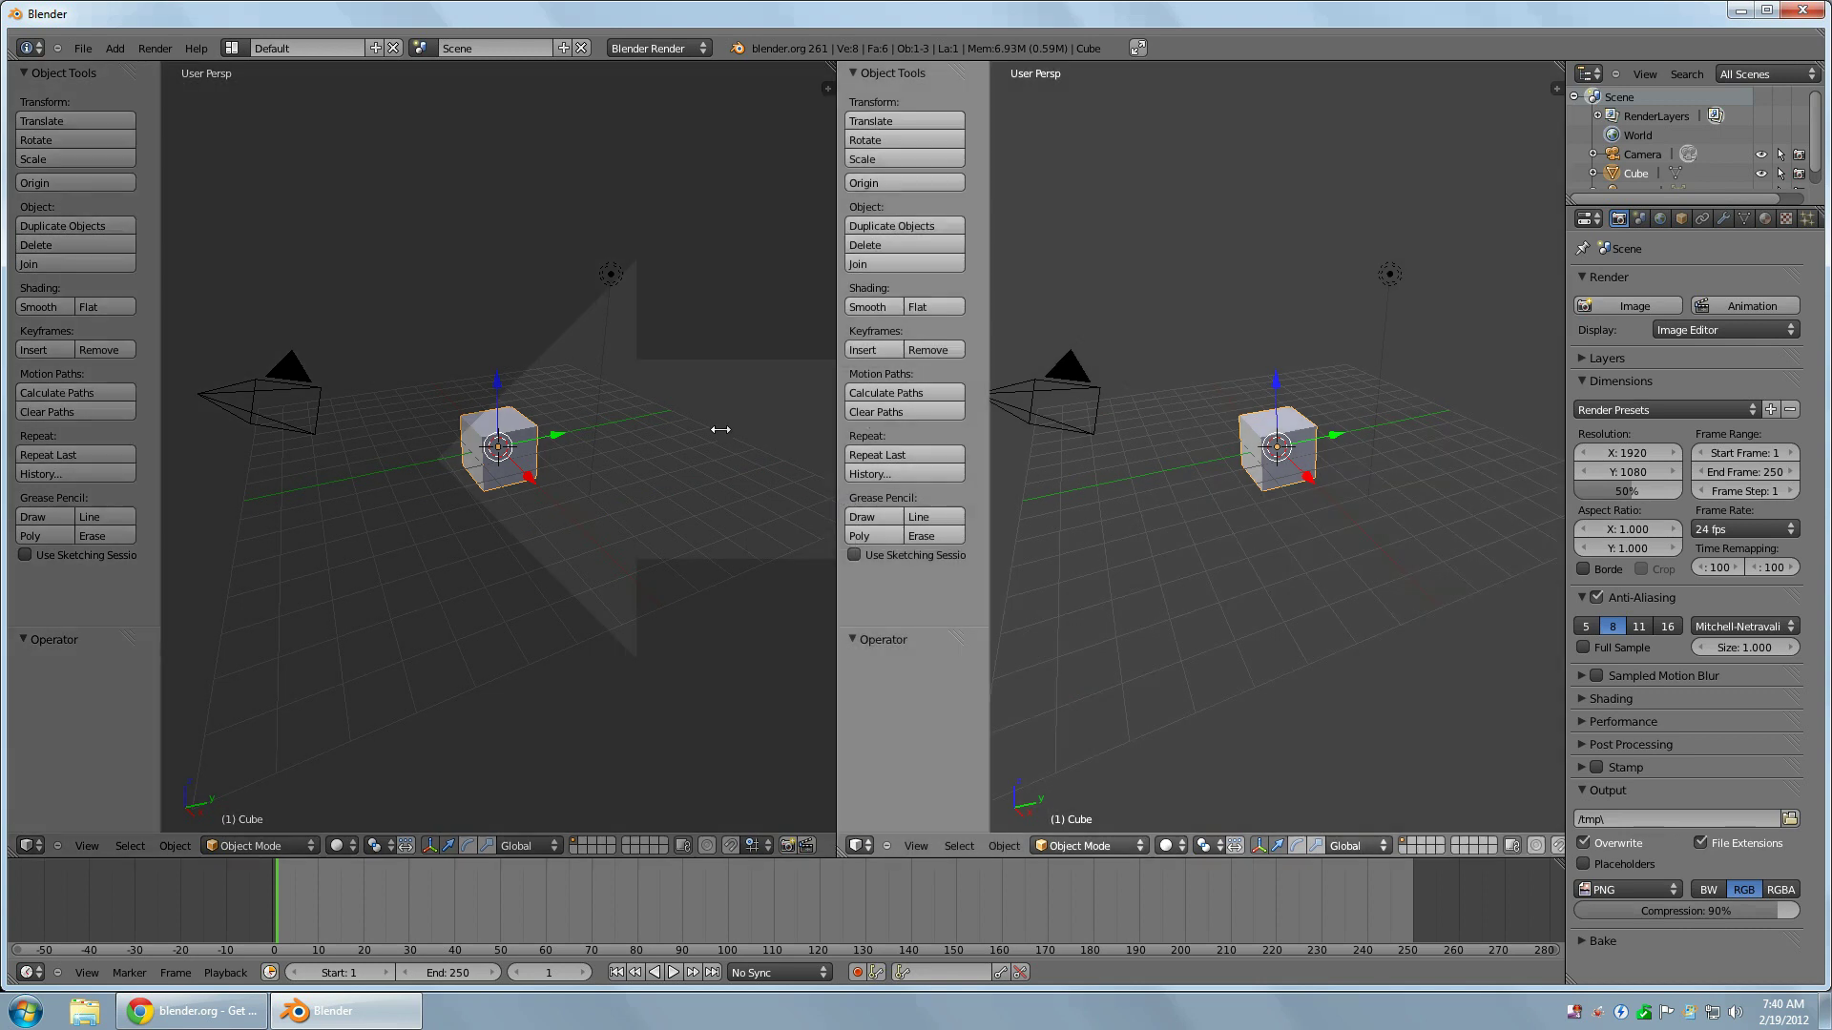
left_click(720, 429)
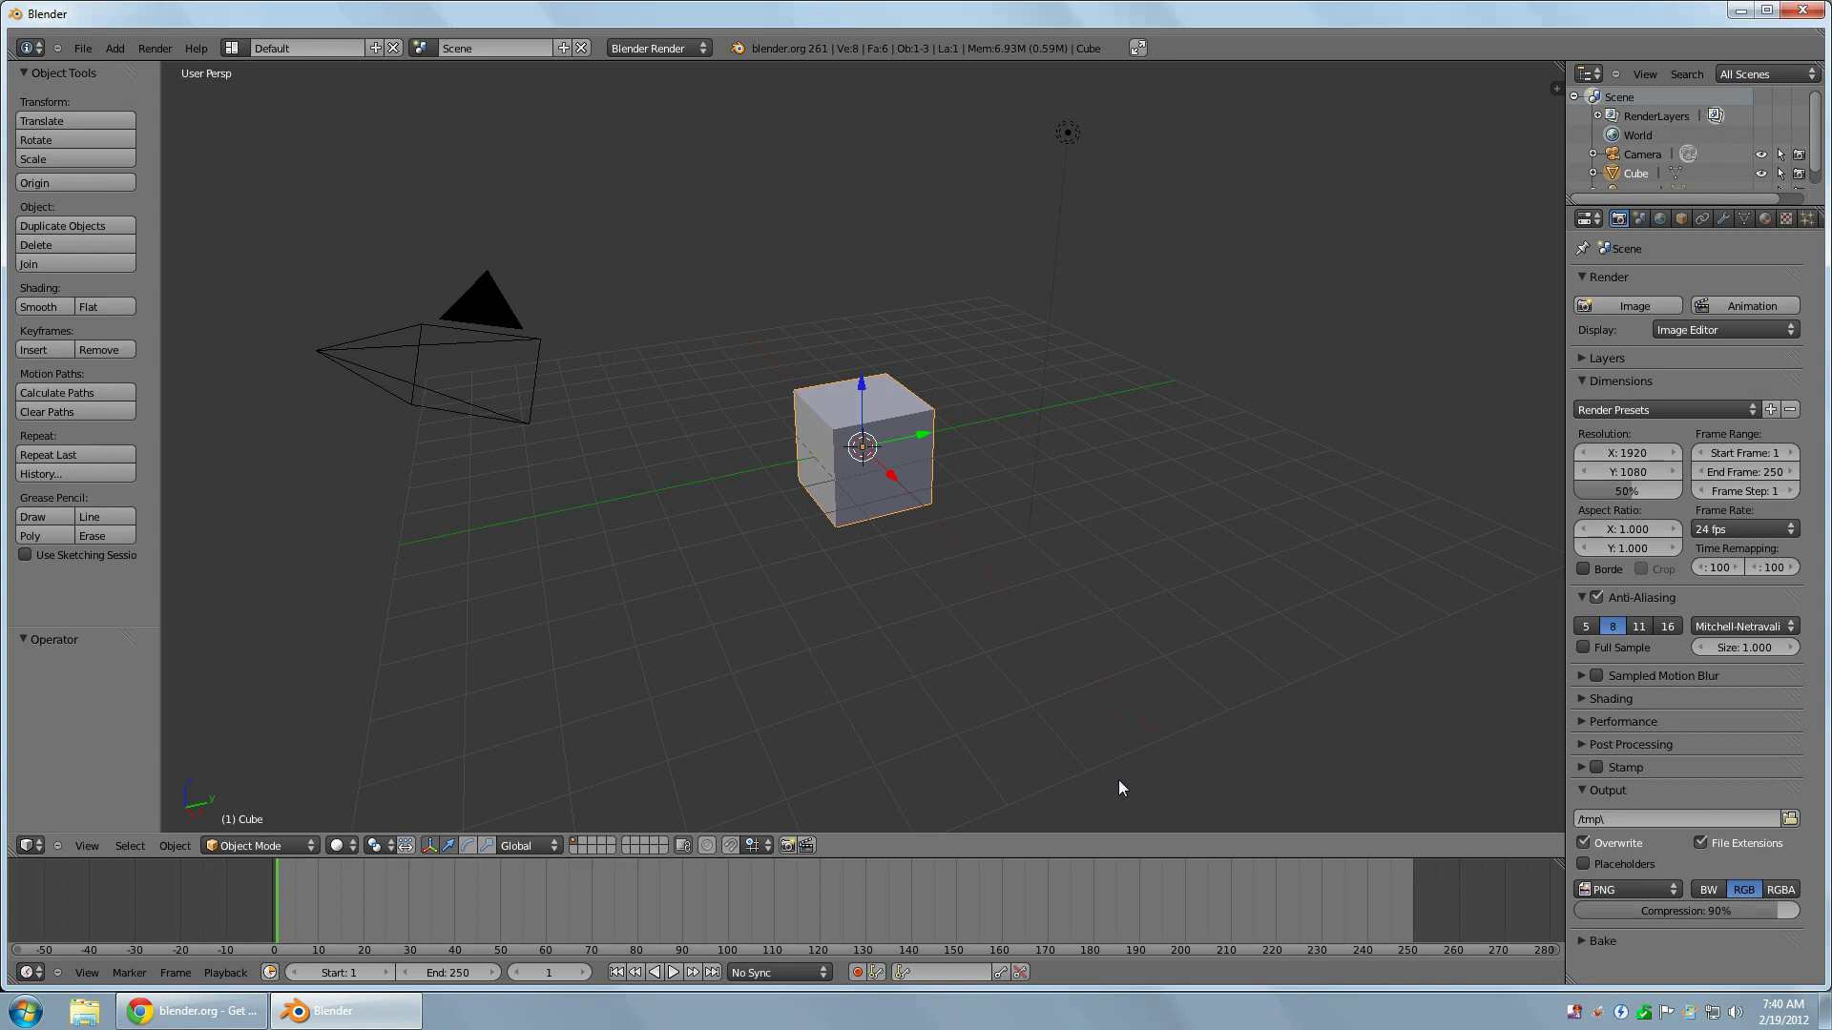
Split the single 3D View again into two side-by-side areas near its middle.
right_click(1093, 858)
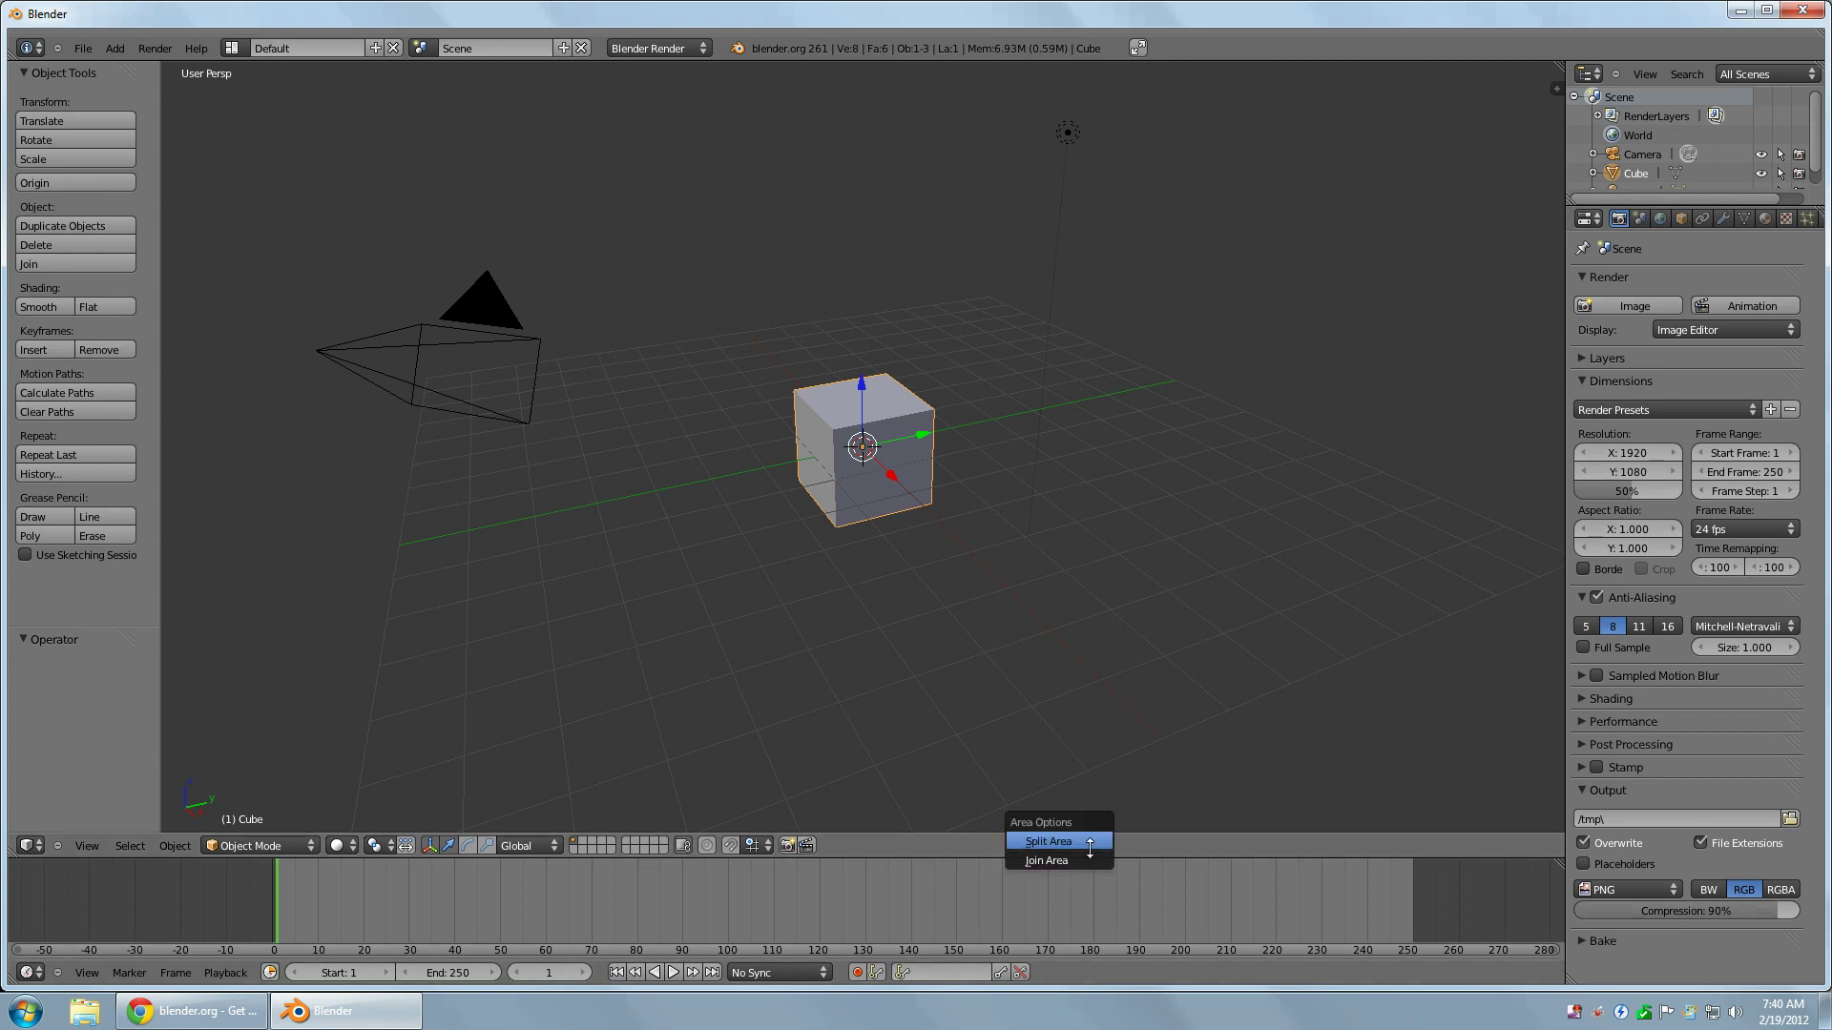
left_click(1092, 842)
left_click(853, 635)
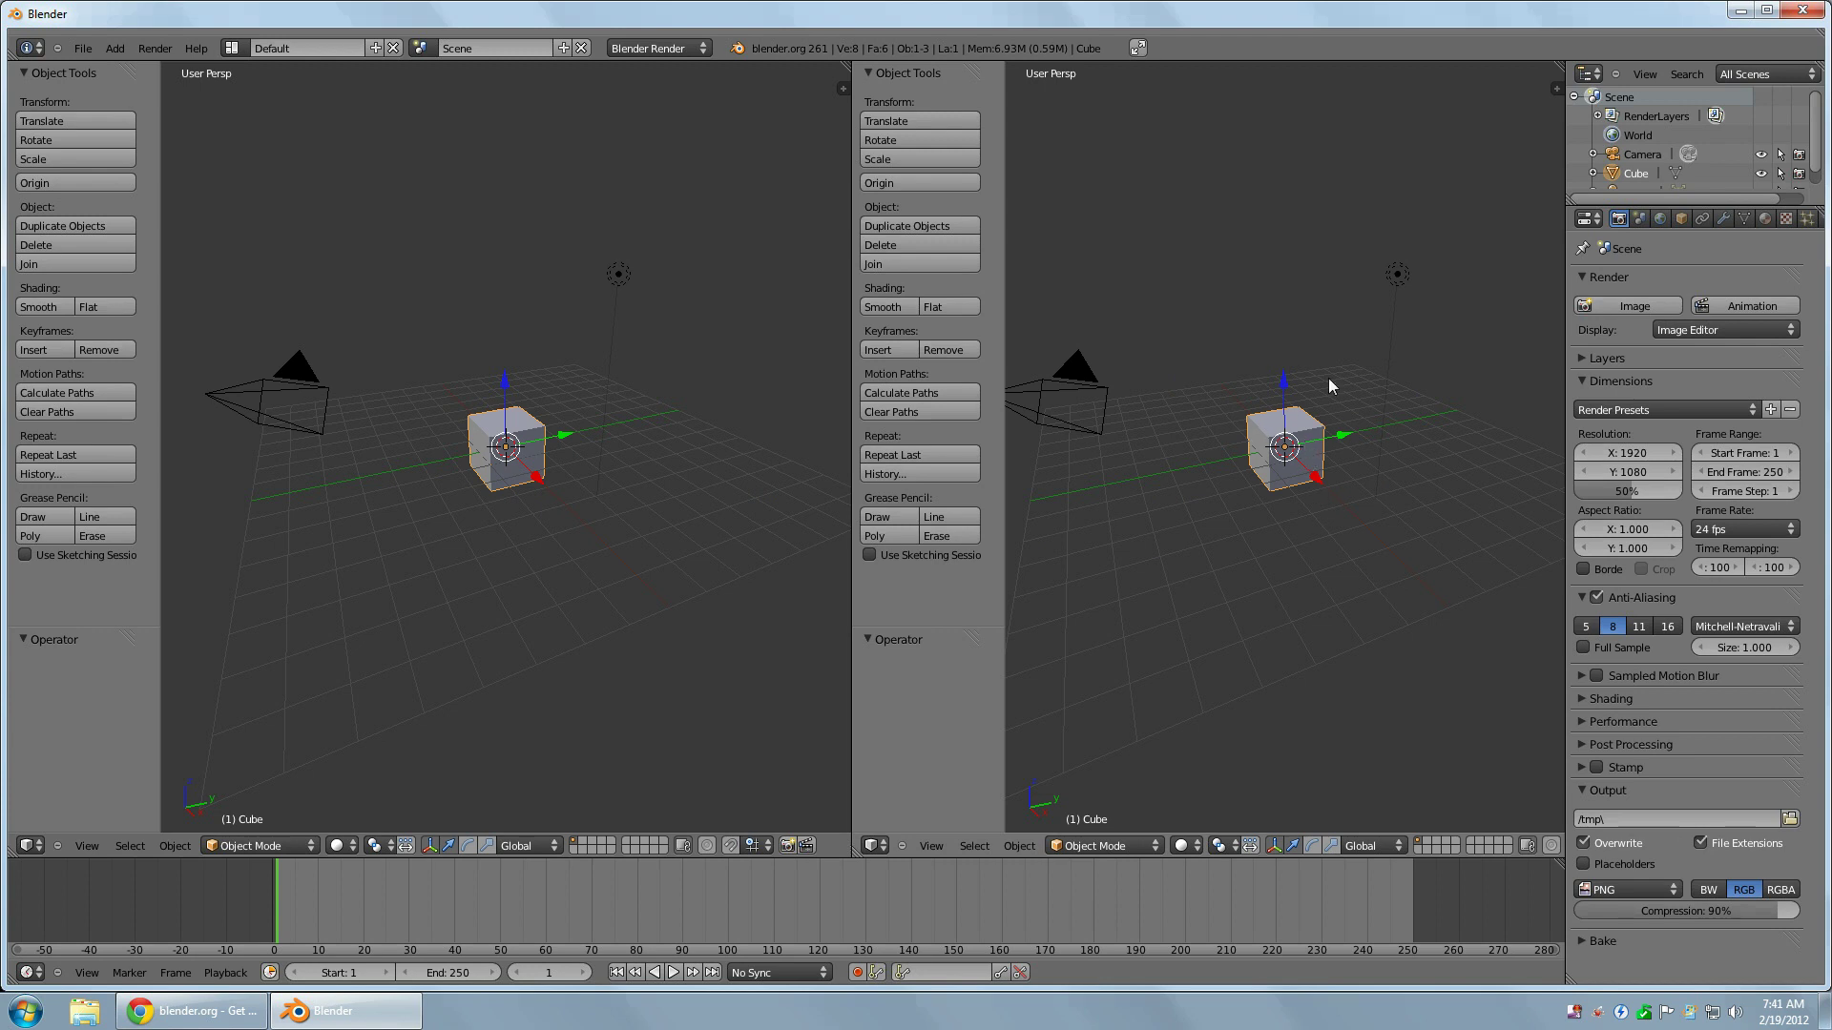
Join the two 3D Views back into one, absorbing the right-hand area.
right_click(849, 511)
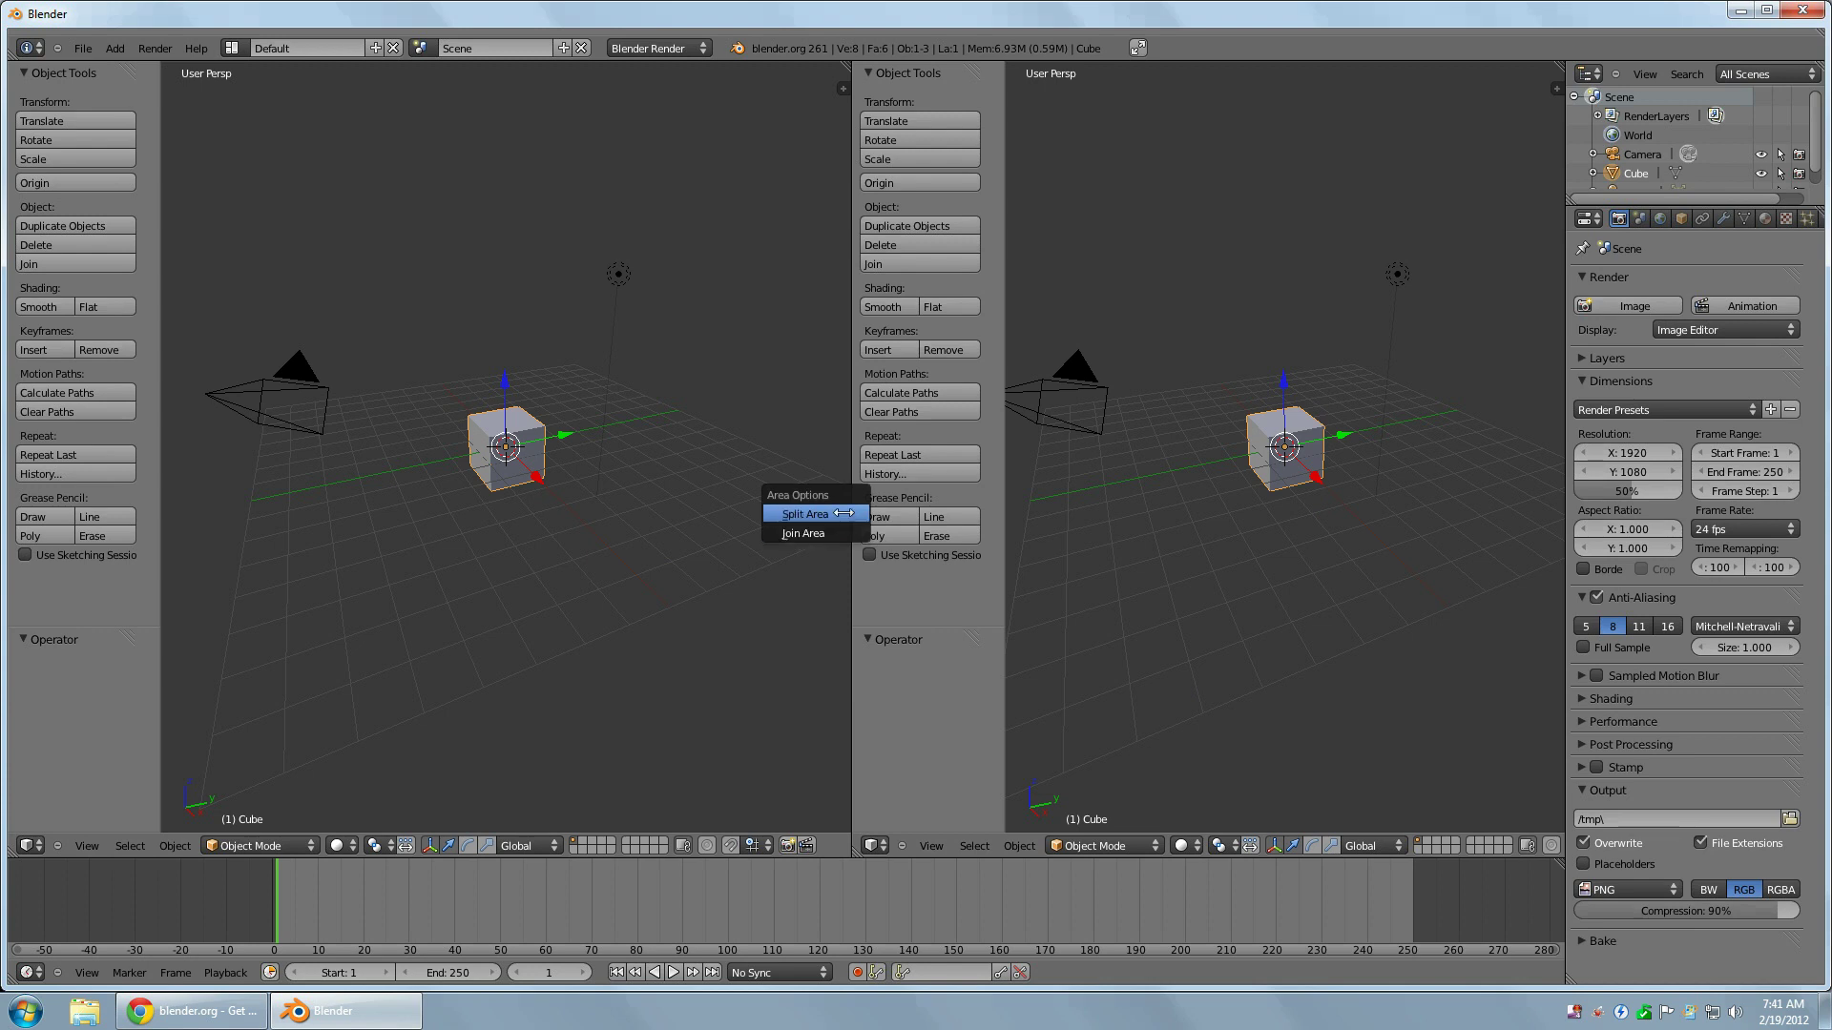
left_click(806, 533)
left_click(1143, 475)
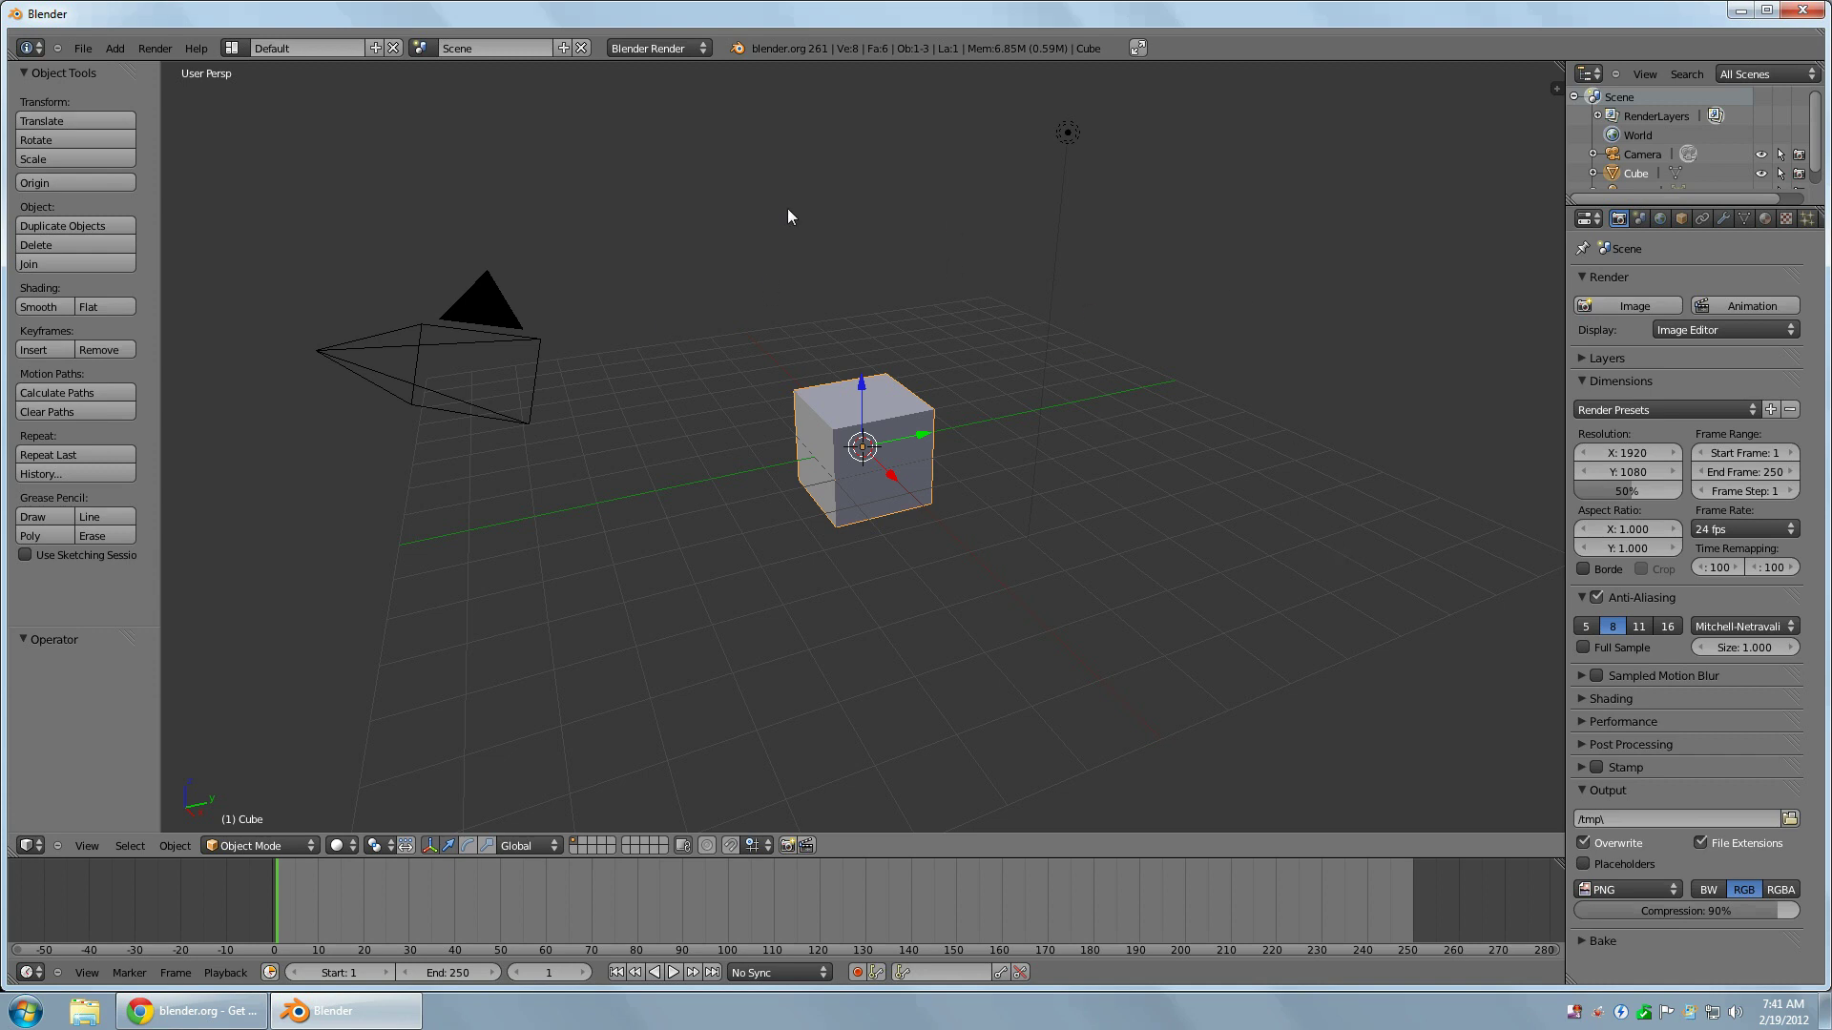
Open the User Preferences window and move it over the middle of the 3D View.
left_click(80, 48)
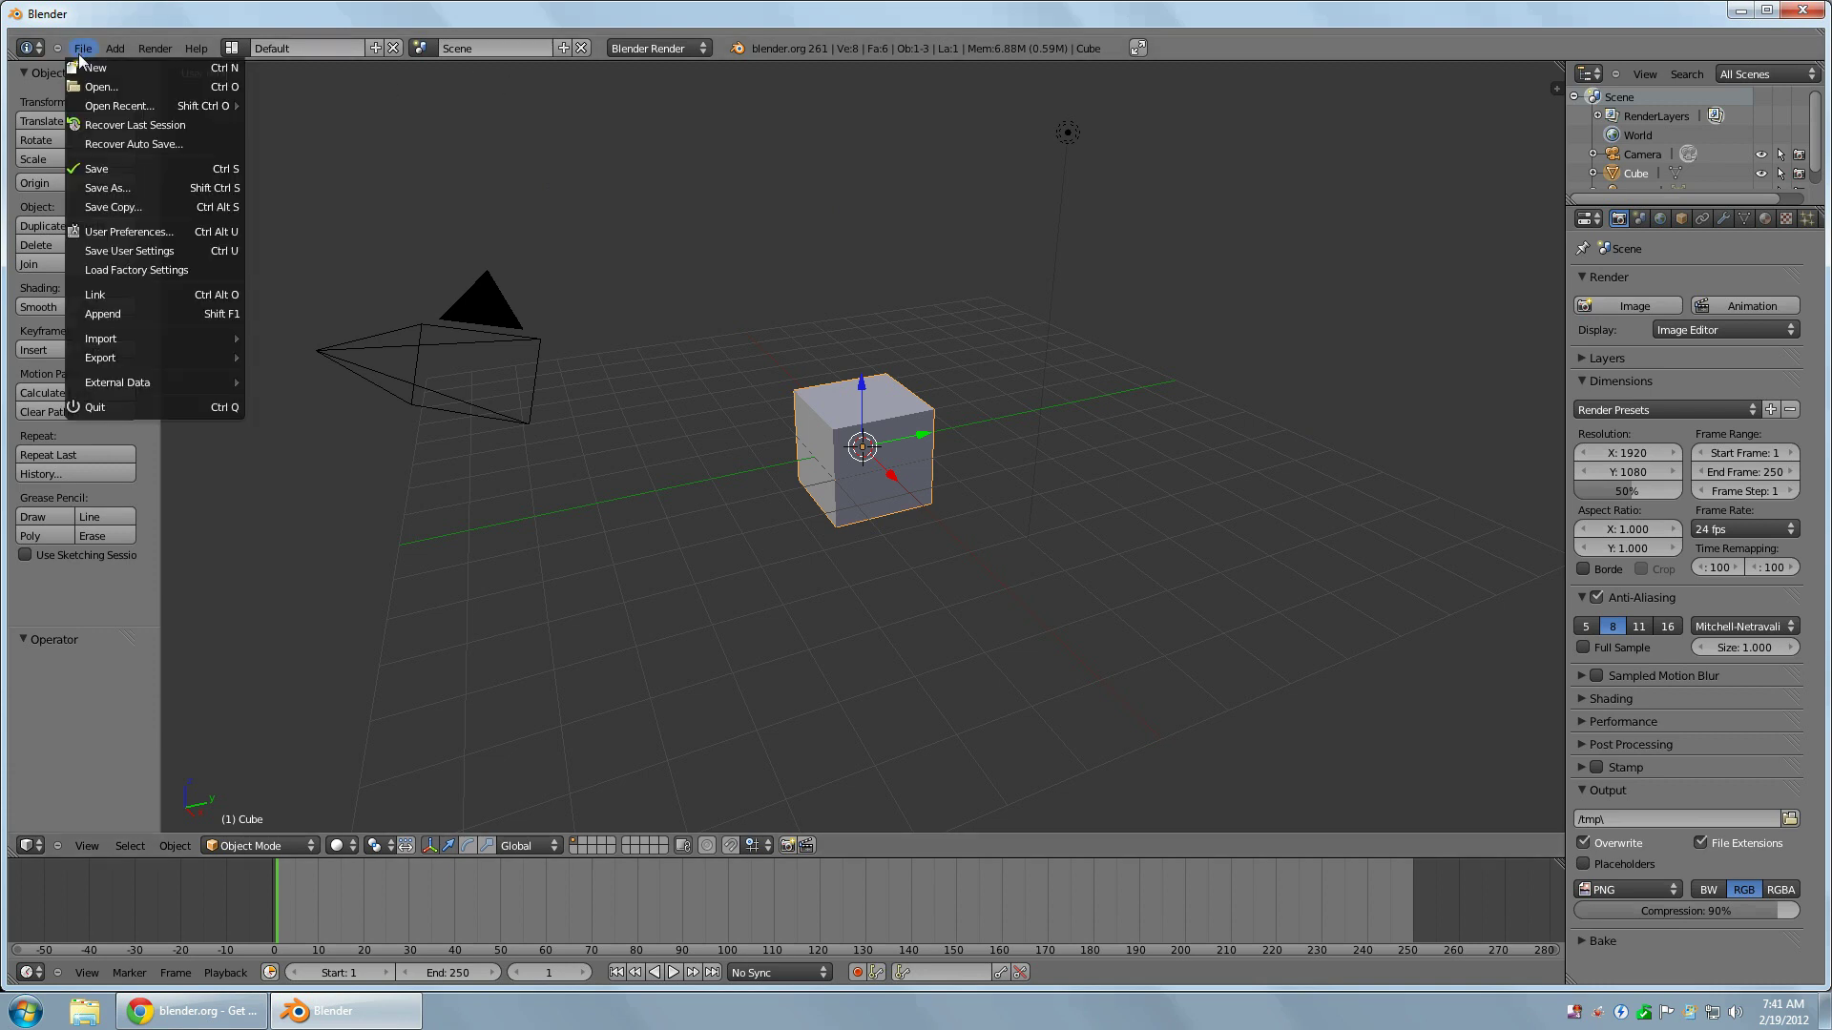
left_click(111, 233)
left_click_drag(199, 17, 715, 227)
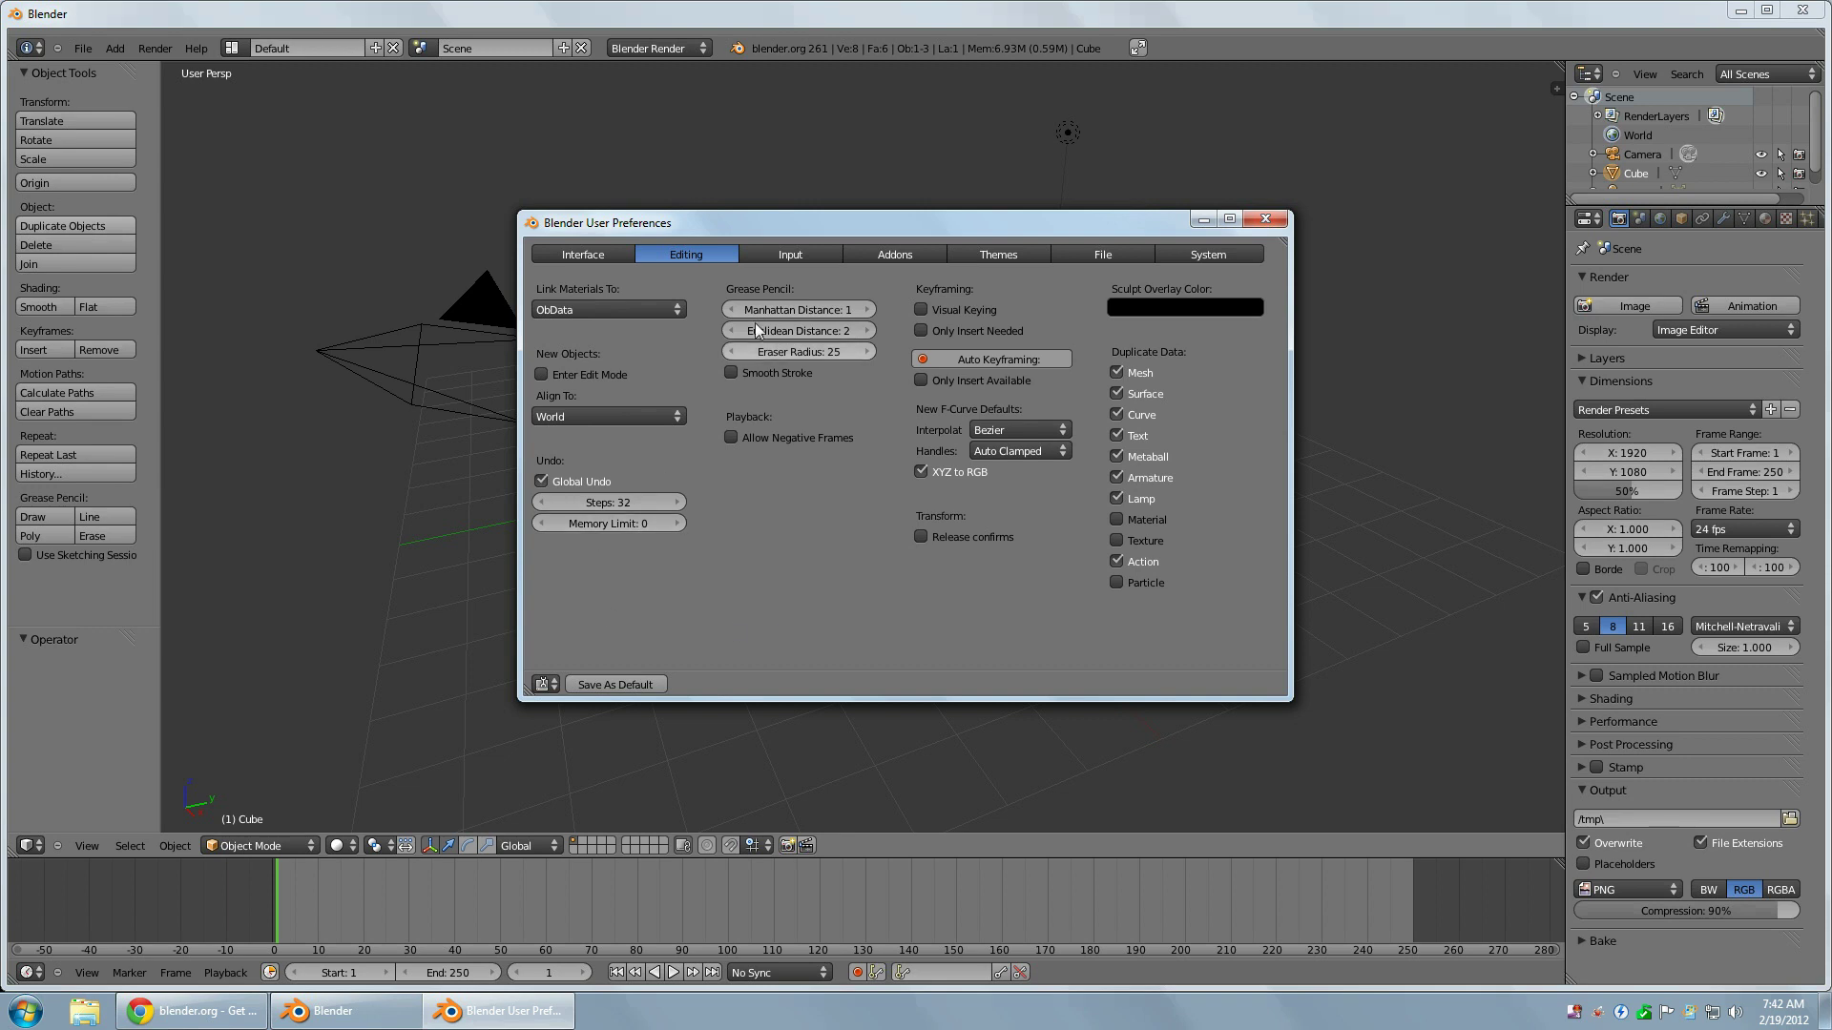
Review the File, Input, Interface, System, Themes and Editing preferences, and close the User Preferences window.
left_click(1102, 255)
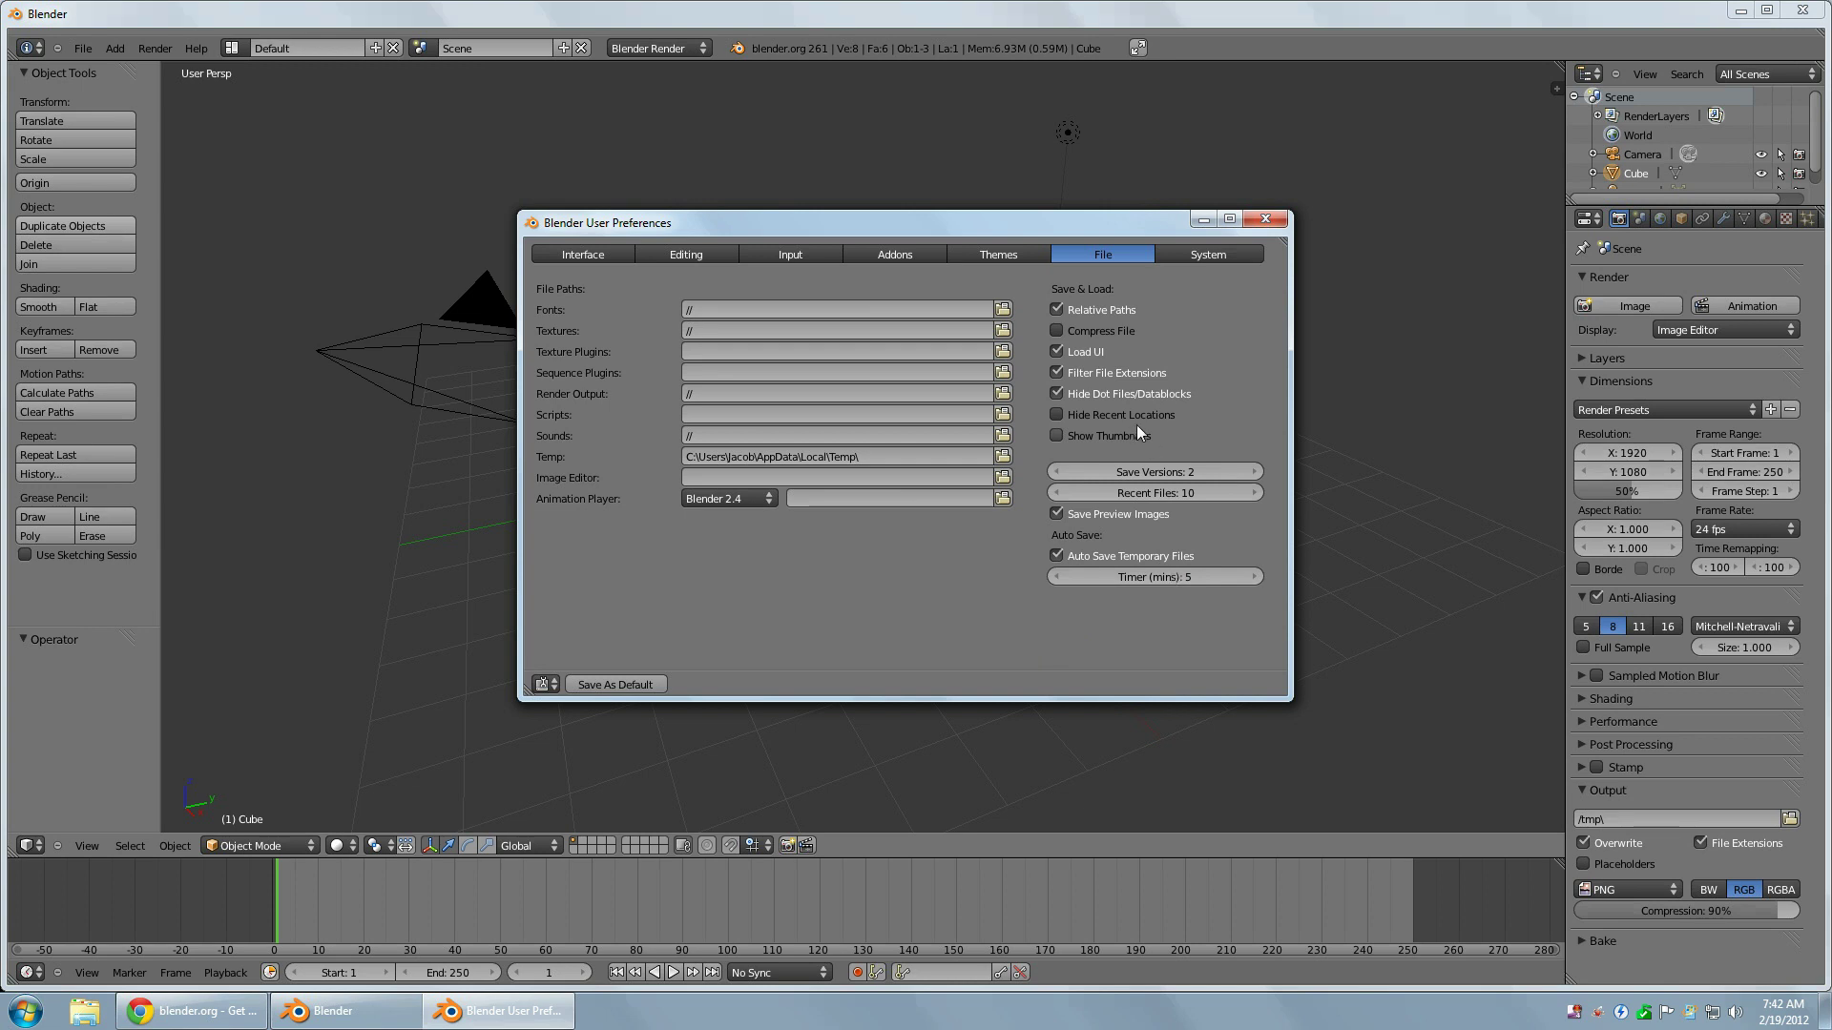
left_click(775, 252)
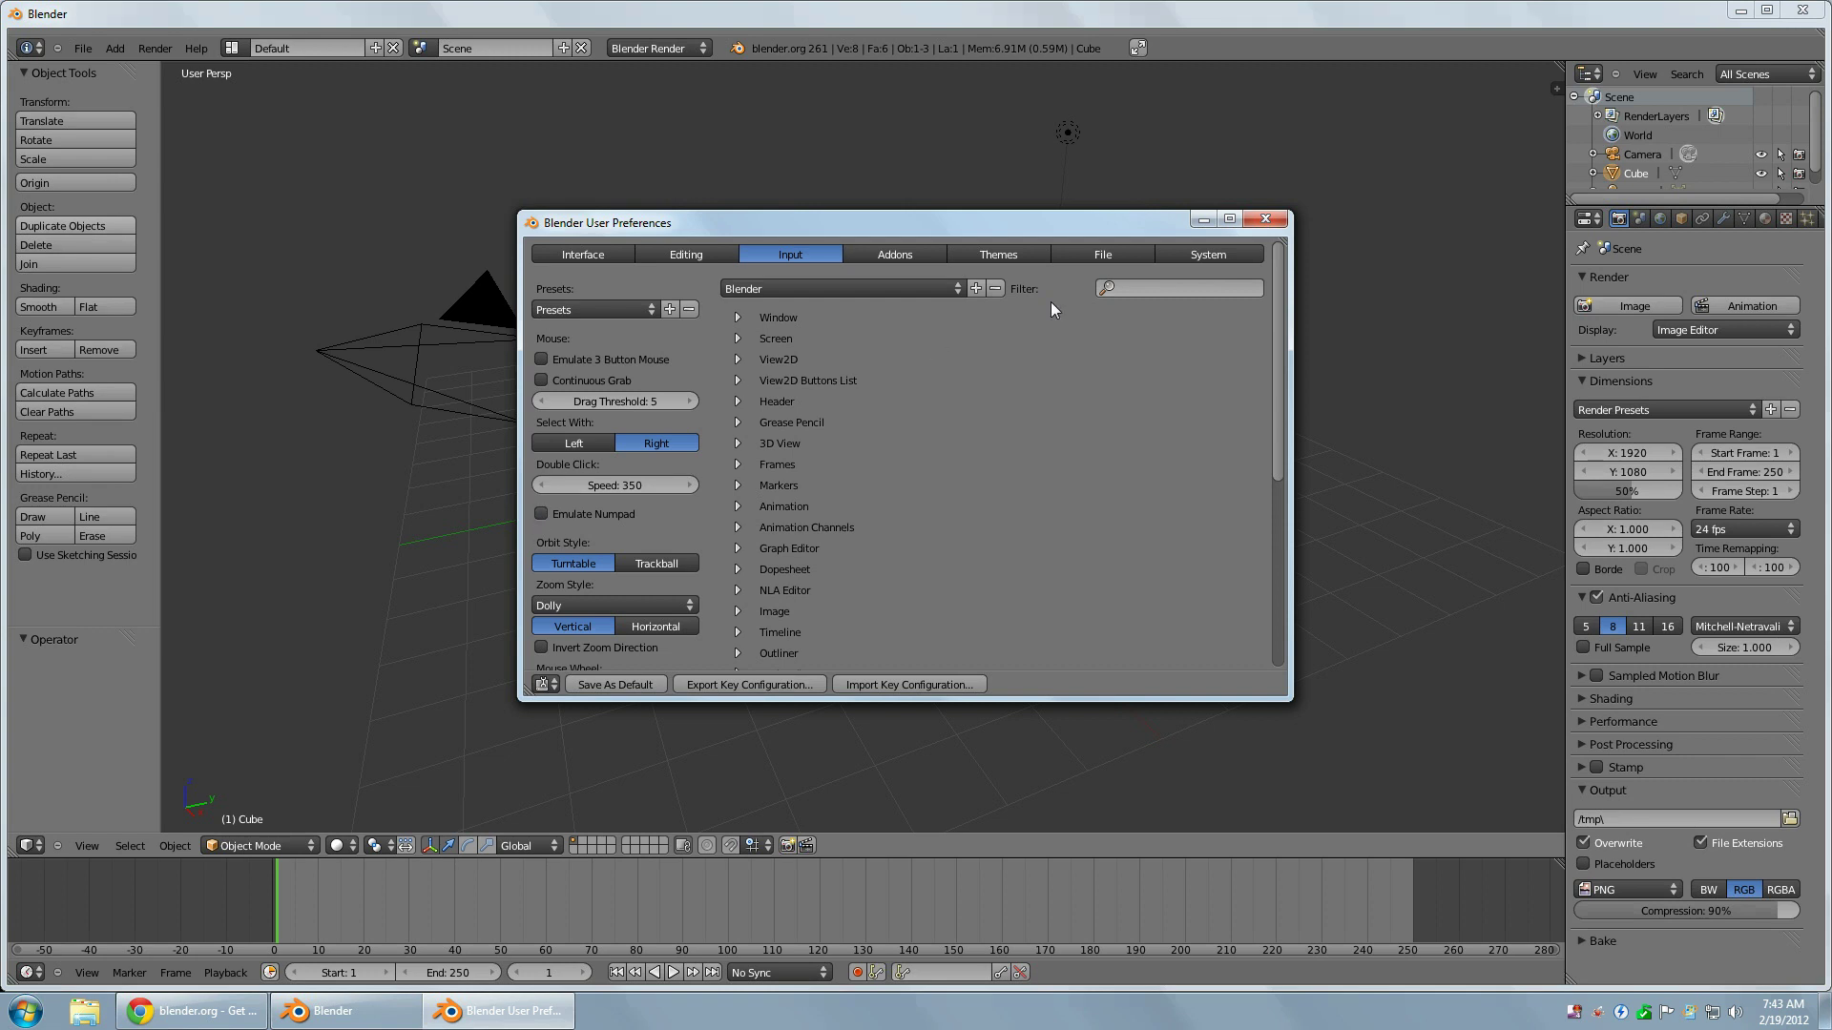
left_click(603, 254)
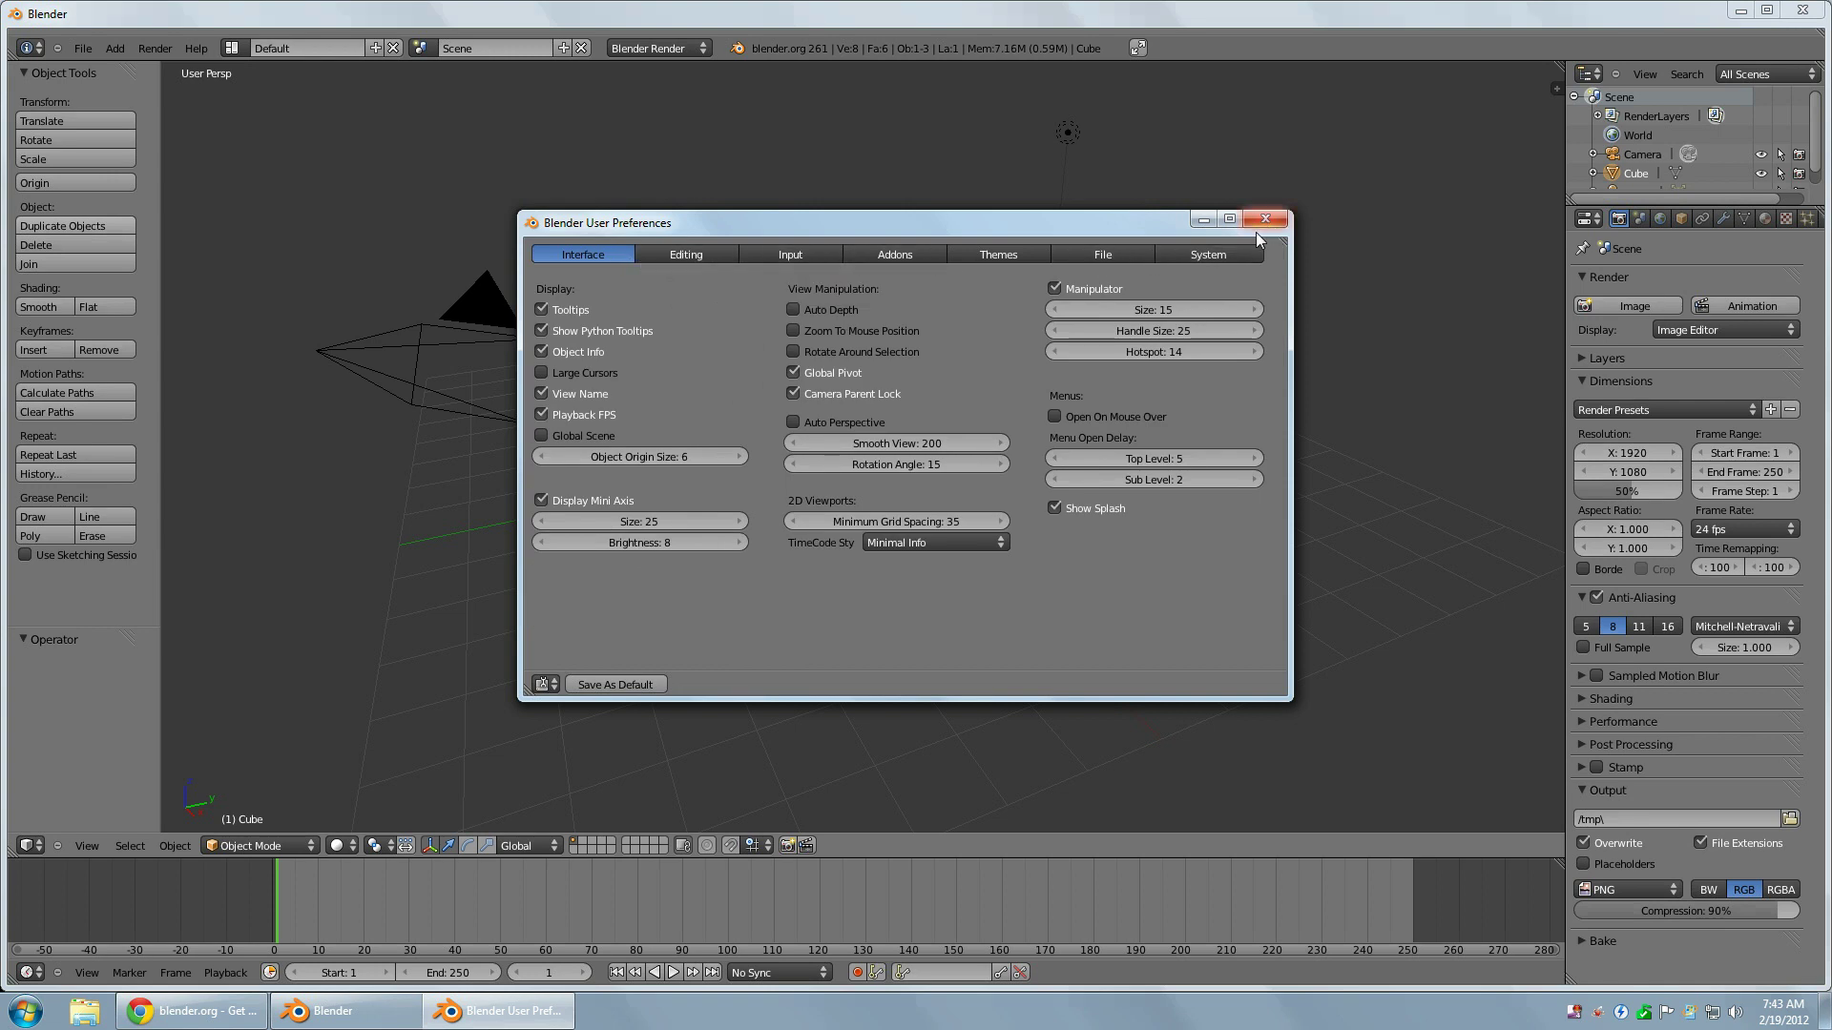
left_click(1216, 255)
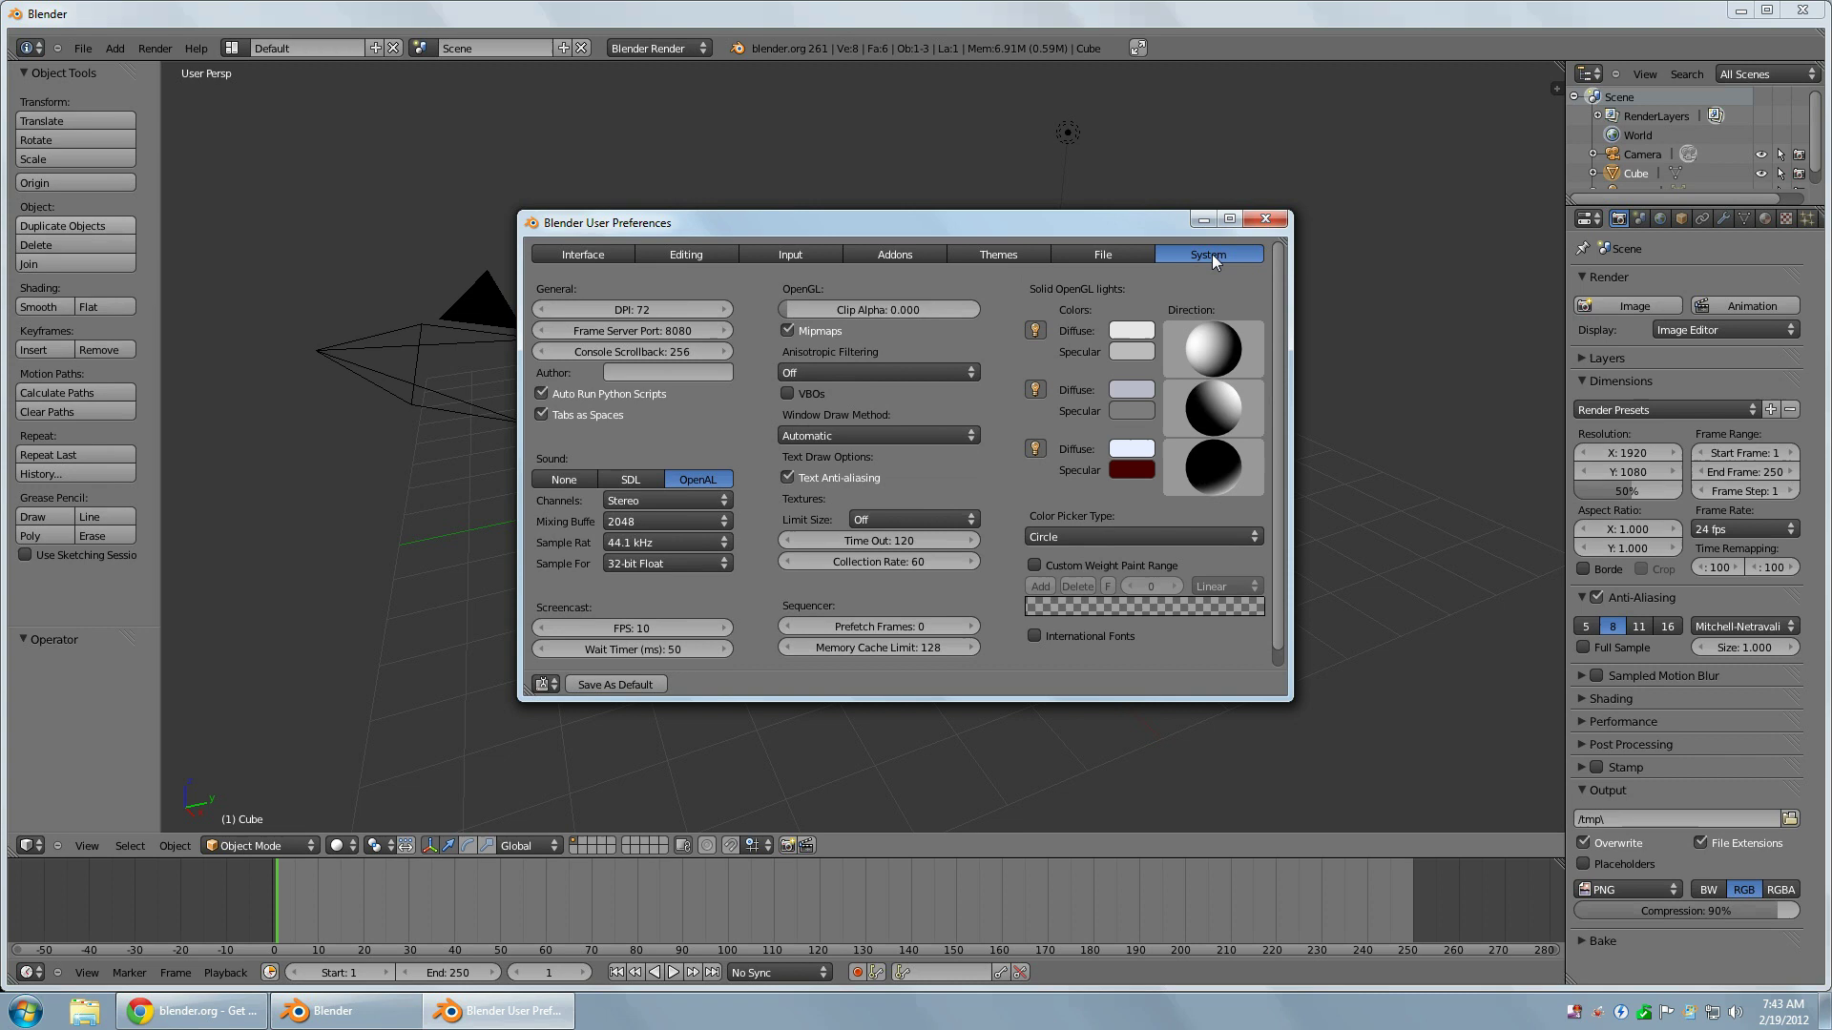
left_click(994, 258)
left_click(816, 254)
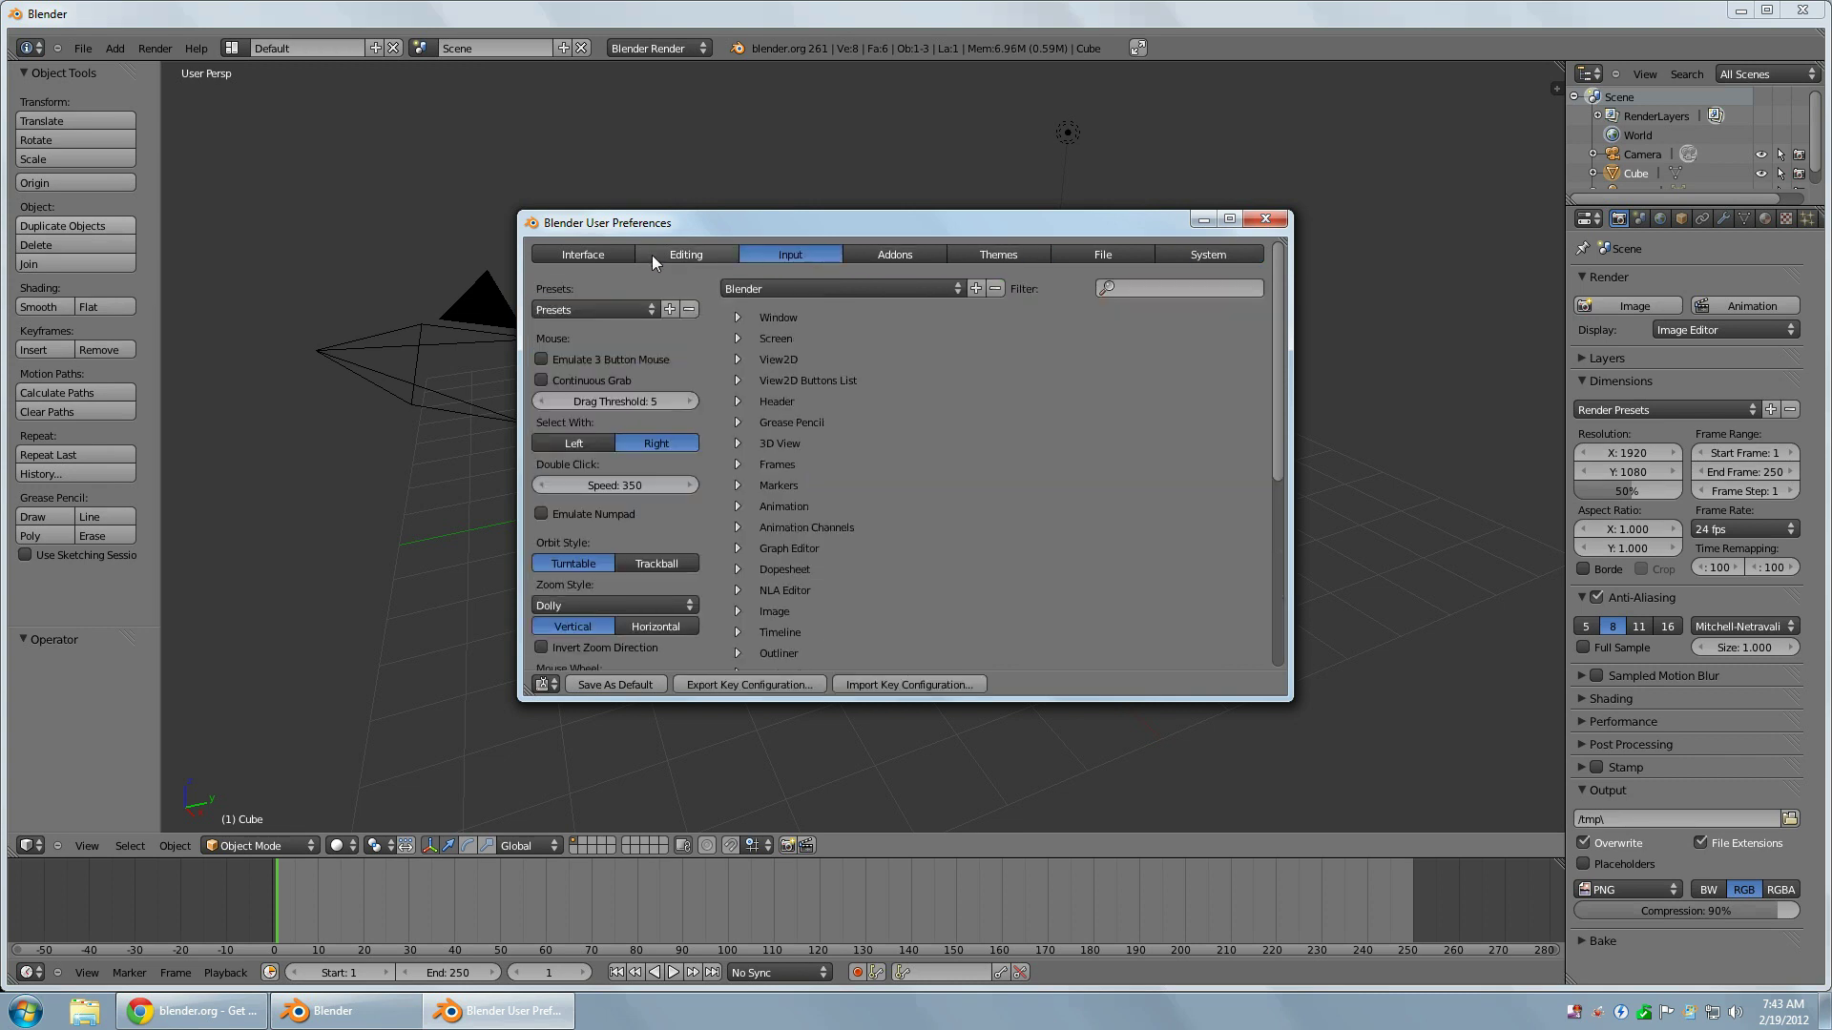
left_click(668, 257)
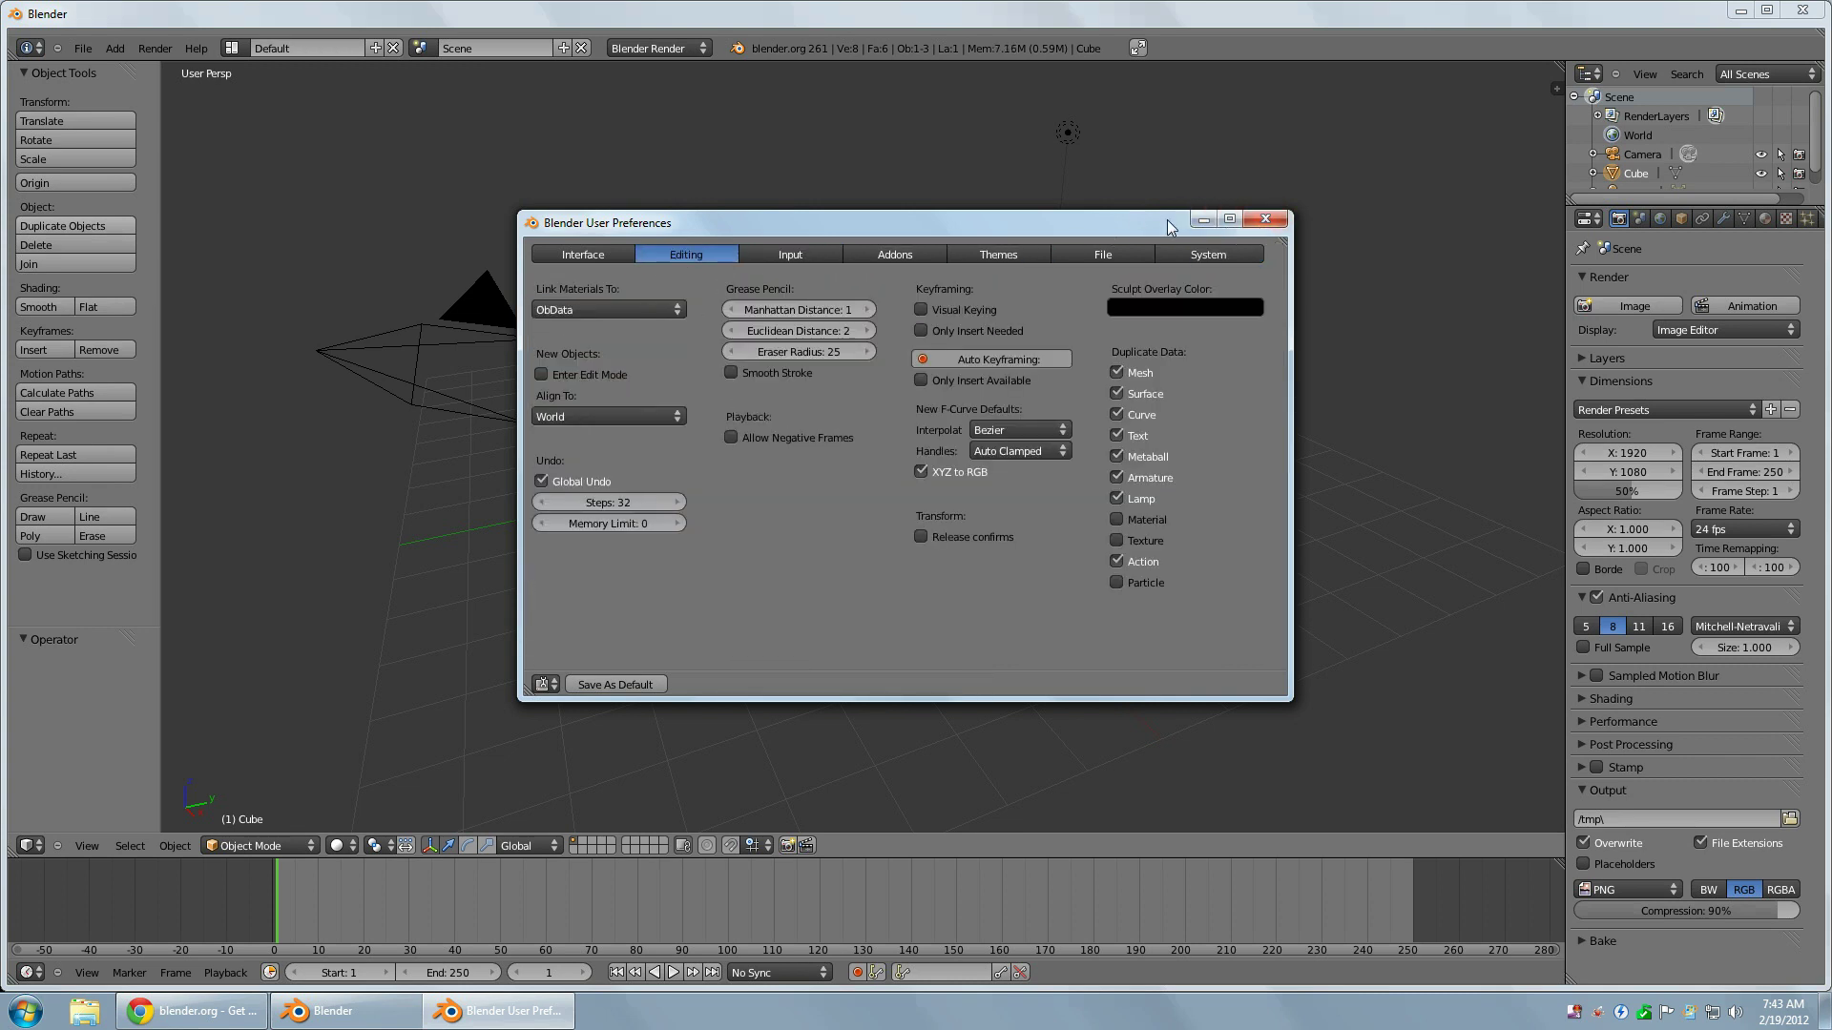
left_click(1266, 223)
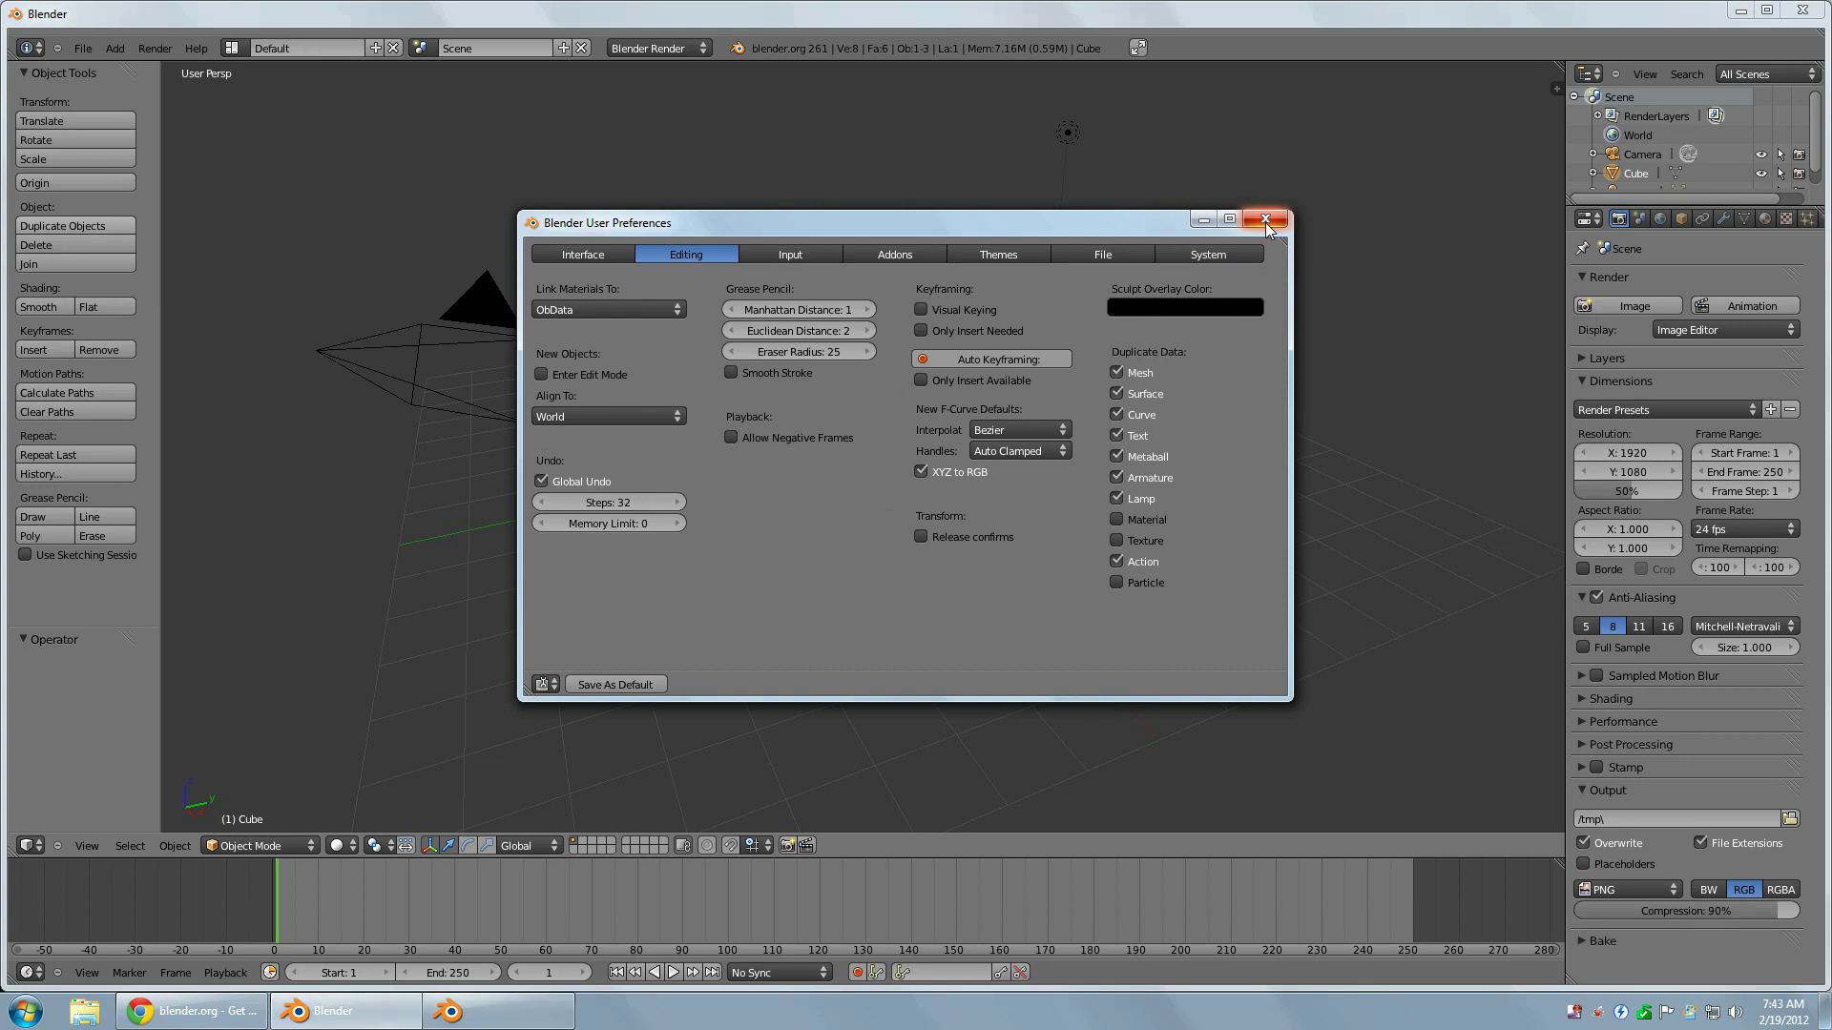